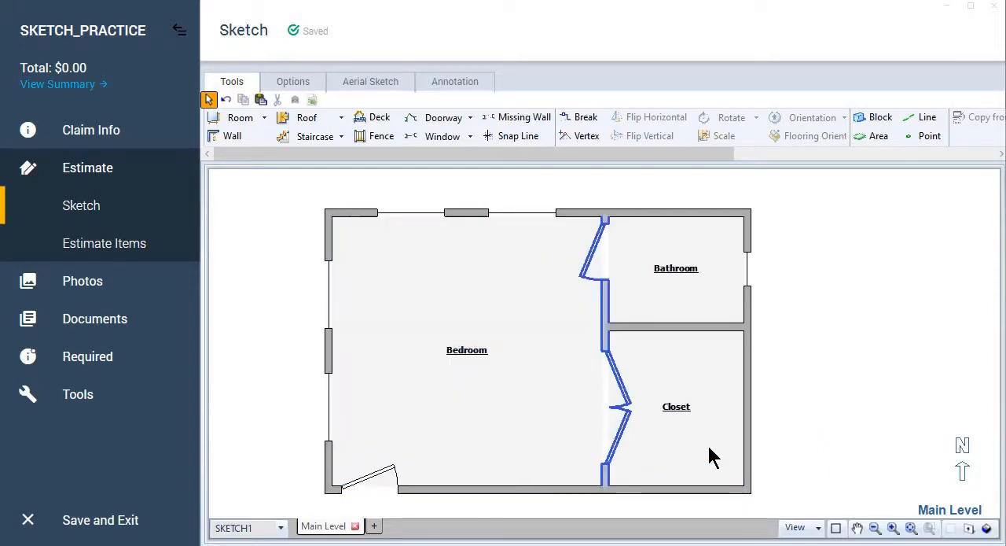
Step: Orbit the rooms in the 3D view to see the outside walls, then return to the 2D plan
{"action": "left_click", "coordinate": [988, 528]}
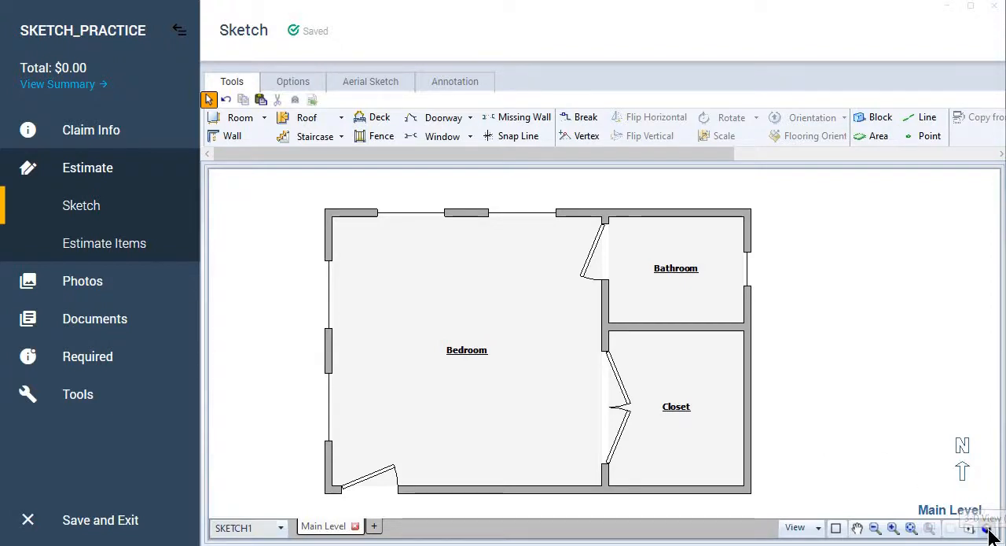
{"action": "scroll", "coordinate": [526, 418], "scroll_direction": "down", "scroll_amount": 3}
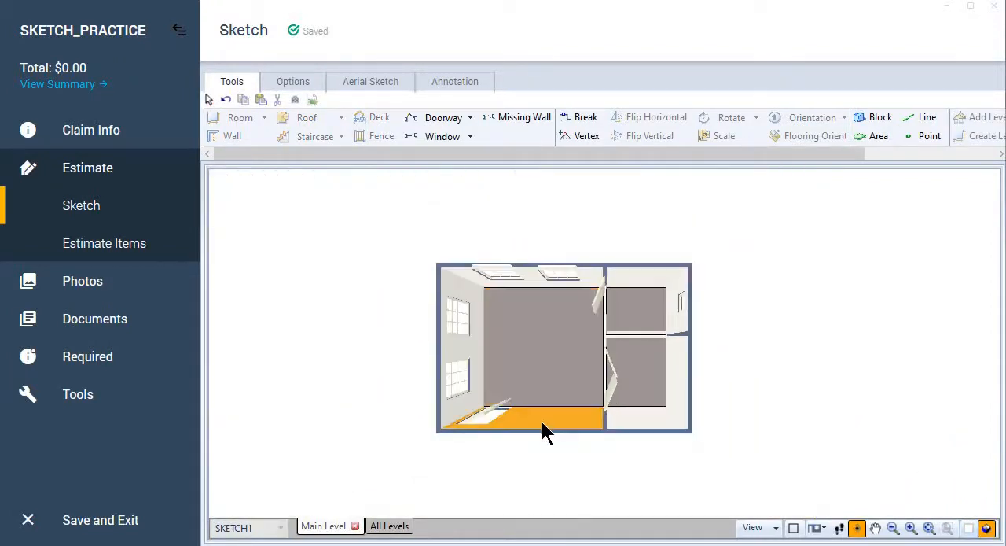
{"action": "mouse_move", "coordinate": [521, 456]}
{"action": "left_mouse_down"}
{"action": "mouse_move", "coordinate": [491, 326]}
{"action": "mouse_move", "coordinate": [525, 332]}
{"action": "mouse_move", "coordinate": [550, 306]}
{"action": "mouse_move", "coordinate": [629, 328]}
{"action": "mouse_move", "coordinate": [618, 331]}
{"action": "left_mouse_up"}
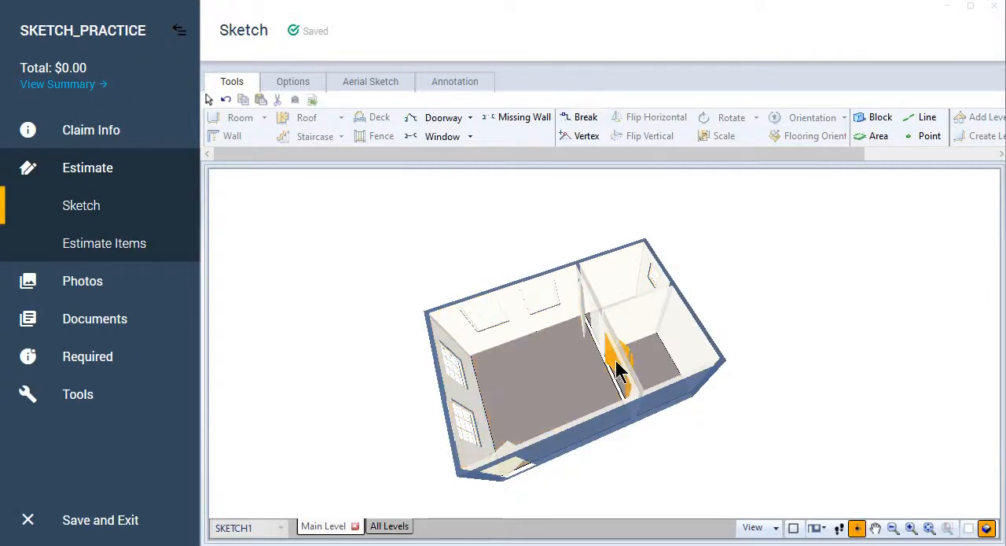
{"action": "mouse_move", "coordinate": [791, 387]}
{"action": "left_mouse_down"}
{"action": "mouse_move", "coordinate": [478, 336]}
{"action": "mouse_move", "coordinate": [422, 316]}
{"action": "mouse_move", "coordinate": [842, 414]}
{"action": "mouse_move", "coordinate": [674, 370]}
{"action": "left_mouse_up"}
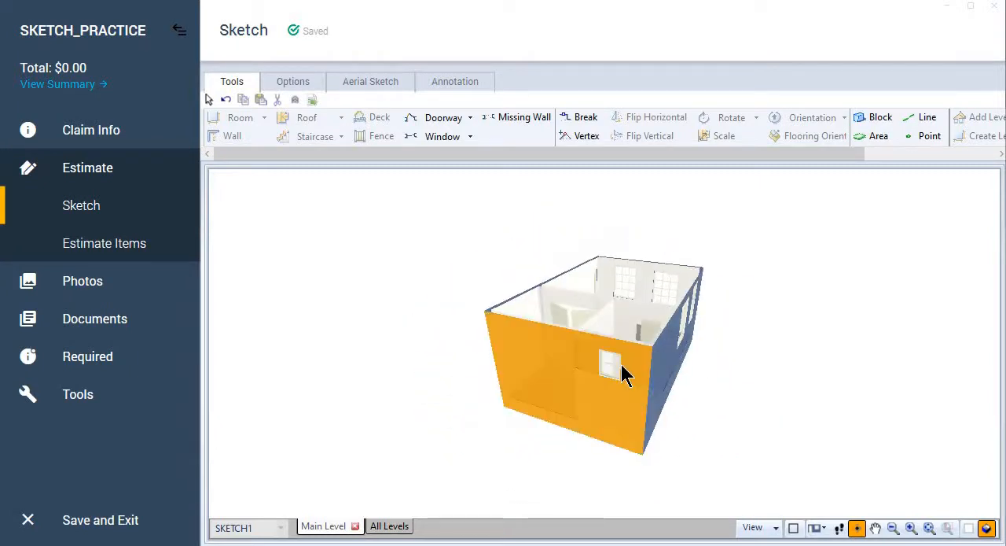
{"action": "mouse_move", "coordinate": [827, 411]}
{"action": "left_mouse_down"}
{"action": "mouse_move", "coordinate": [781, 409]}
{"action": "mouse_move", "coordinate": [731, 386]}
{"action": "left_mouse_up"}
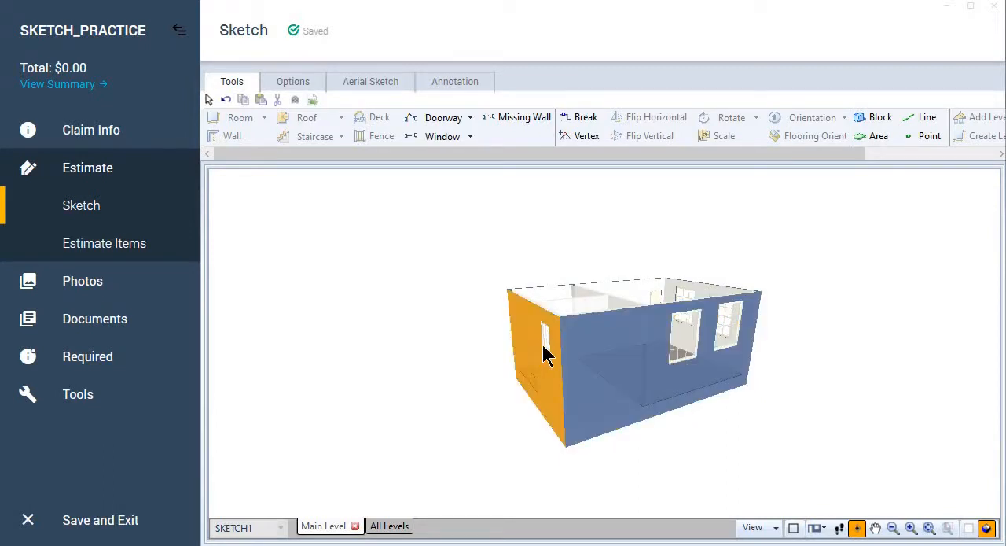
{"action": "left_click", "coordinate": [971, 530]}
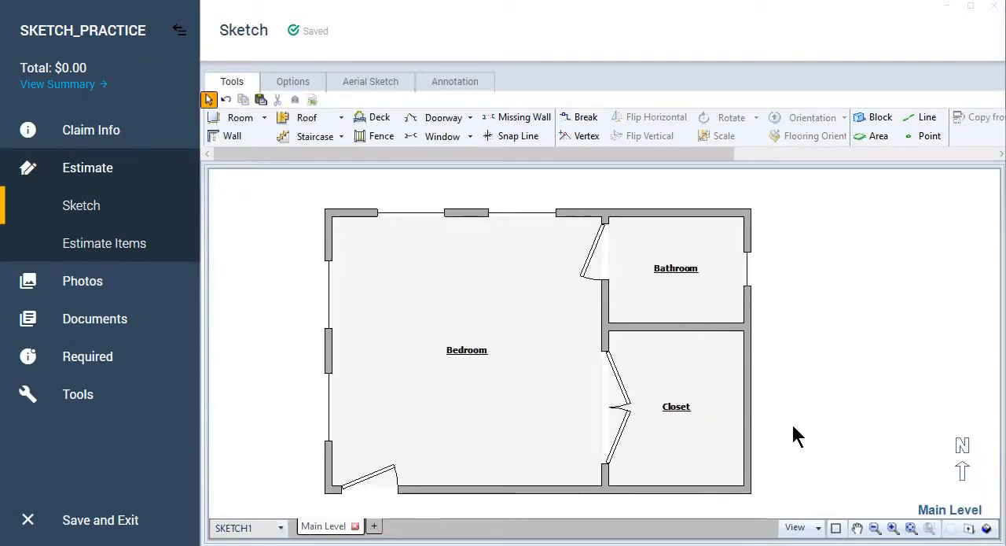
Step: Review the bathroom window's properties, then set Window Grid to No for the 3' top-wall bedroom window
{"action": "left_click", "coordinate": [746, 267]}
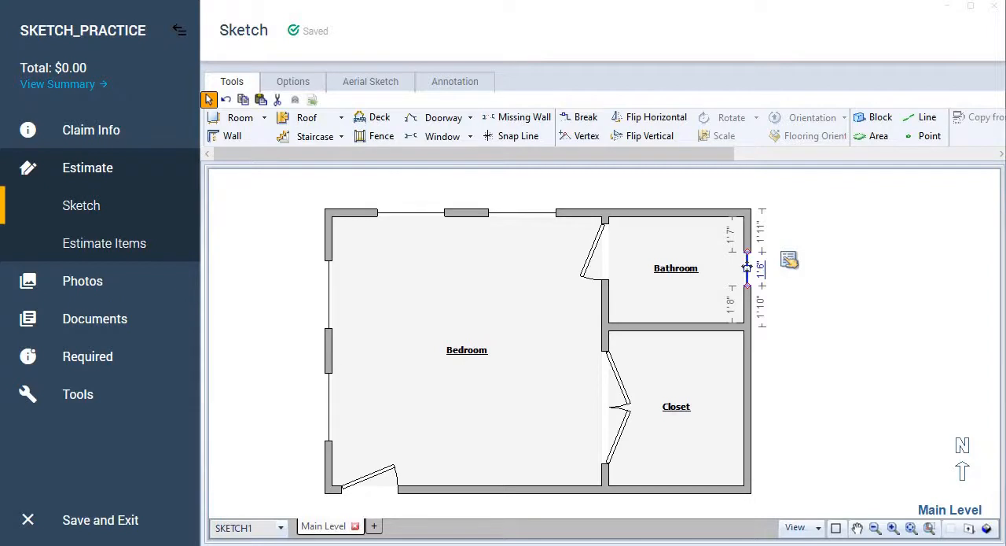
{"action": "left_click", "coordinate": [790, 262]}
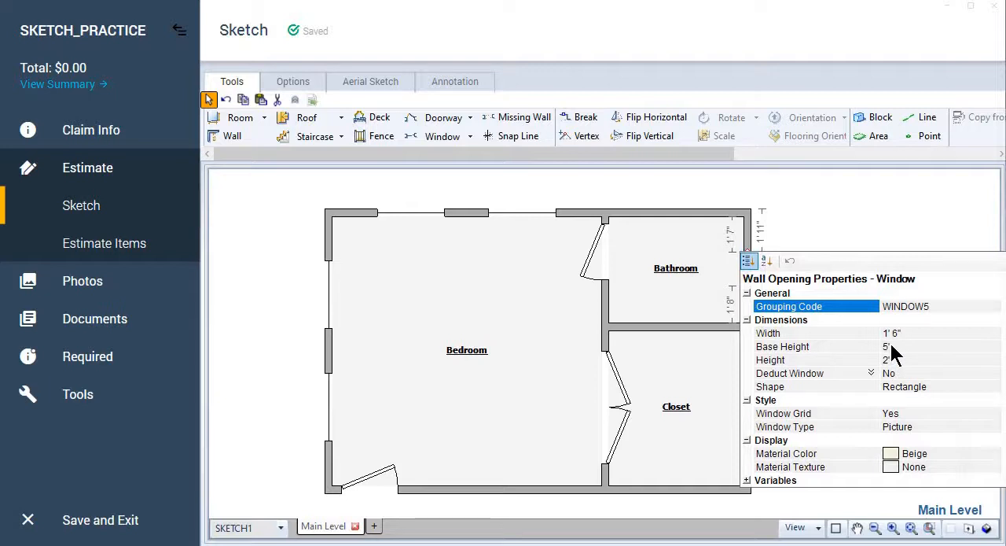
{"action": "left_click", "coordinate": [524, 221]}
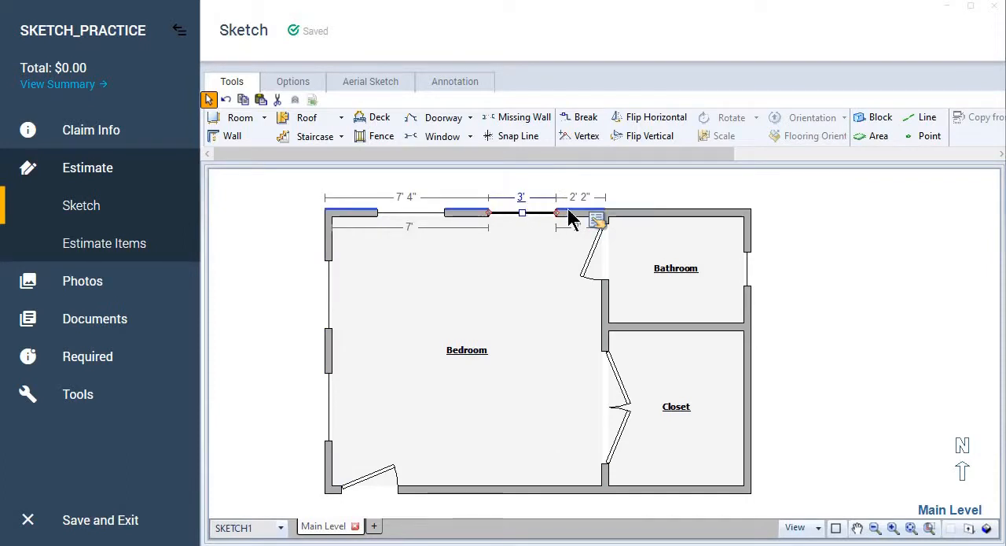
{"action": "left_click", "coordinate": [597, 221]}
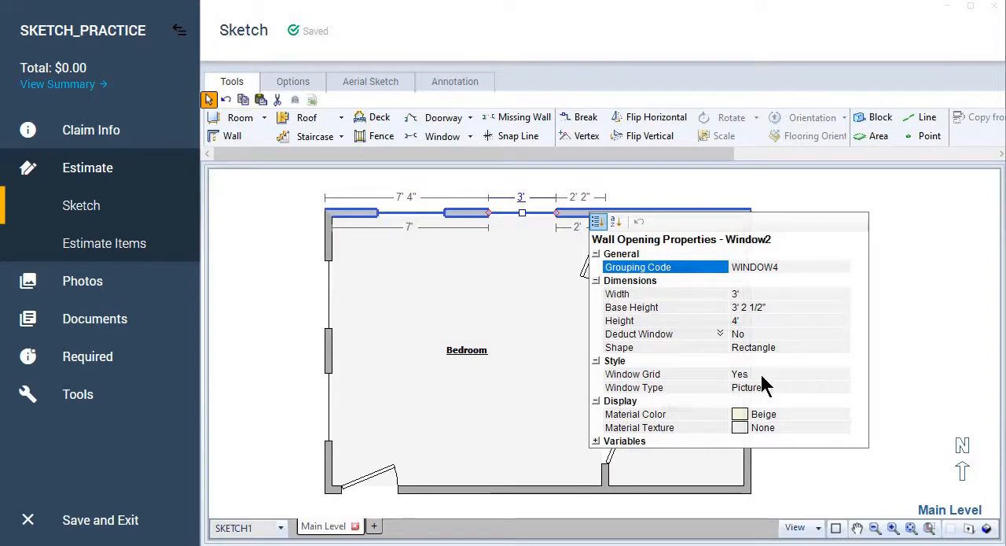
{"action": "left_click", "coordinate": [761, 375]}
{"action": "left_click", "coordinate": [842, 375]}
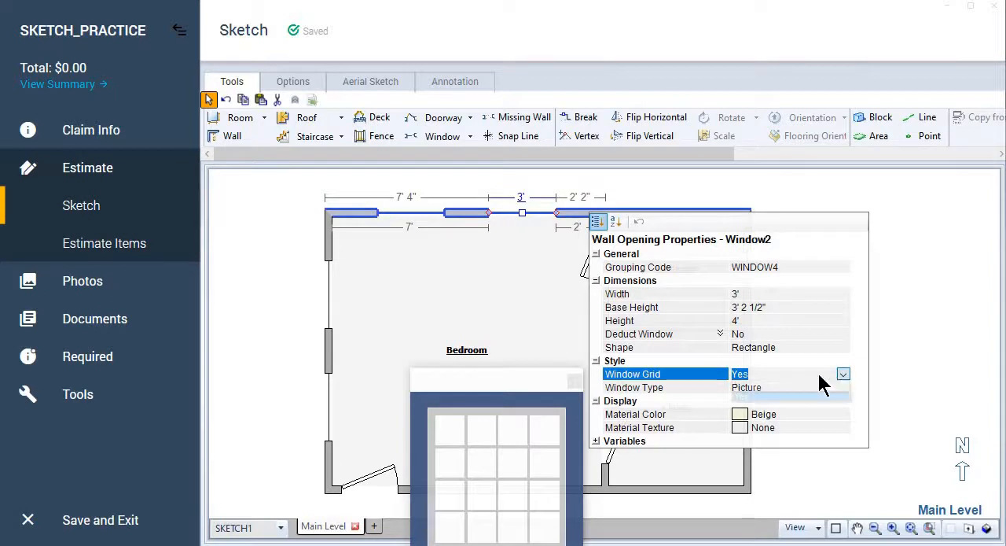
{"action": "left_click", "coordinate": [761, 390]}
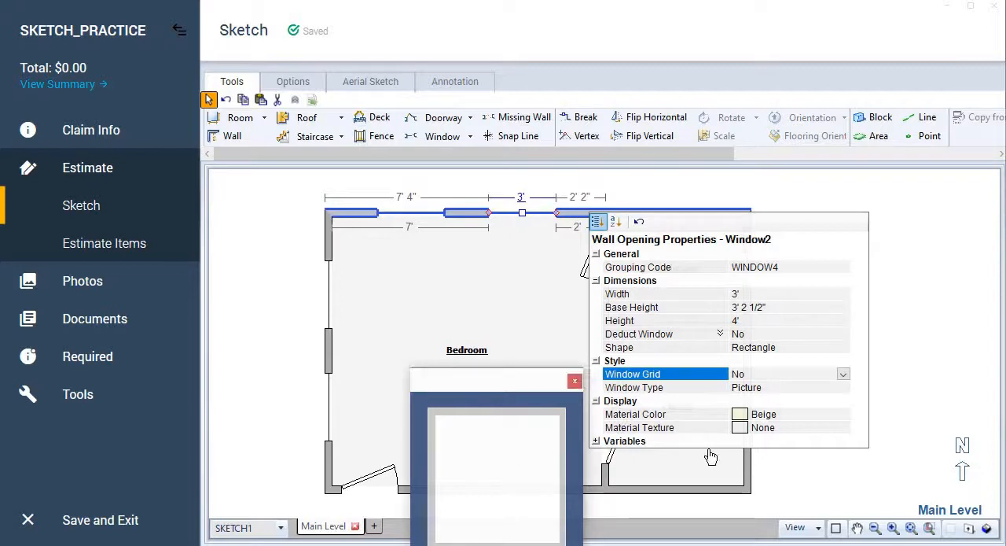
Step: Close the properties, check the gridless bedroom window in the 3D model, and return to 2D
{"action": "left_click", "coordinate": [958, 383]}
{"action": "left_click", "coordinate": [987, 528]}
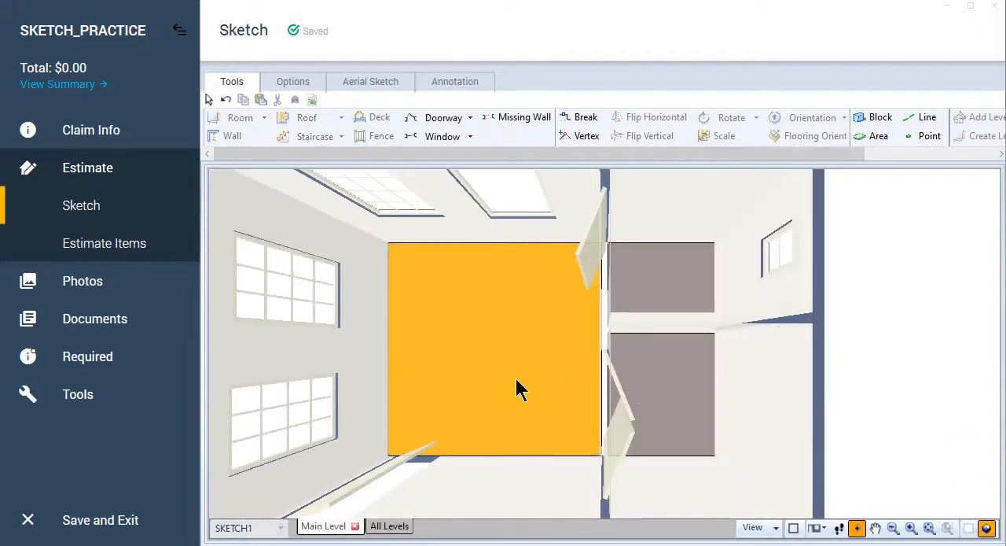
{"action": "left_click_drag", "start_coordinate": [532, 359], "coordinate": [548, 254]}
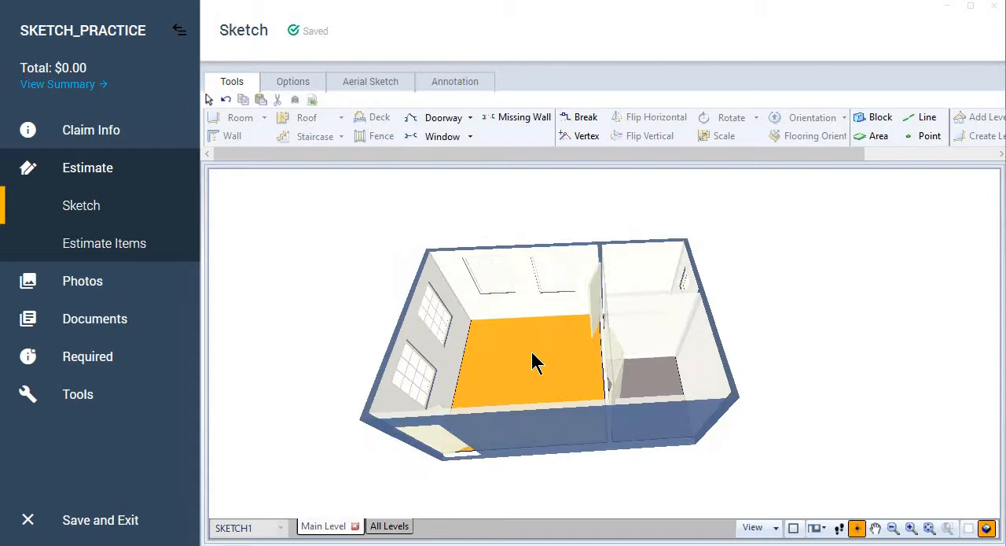
{"action": "scroll", "coordinate": [539, 349], "scroll_direction": "down", "scroll_amount": 3}
{"action": "scroll", "coordinate": [540, 348], "scroll_direction": "up", "scroll_amount": 3}
{"action": "scroll", "coordinate": [531, 347], "scroll_direction": "up", "scroll_amount": 2}
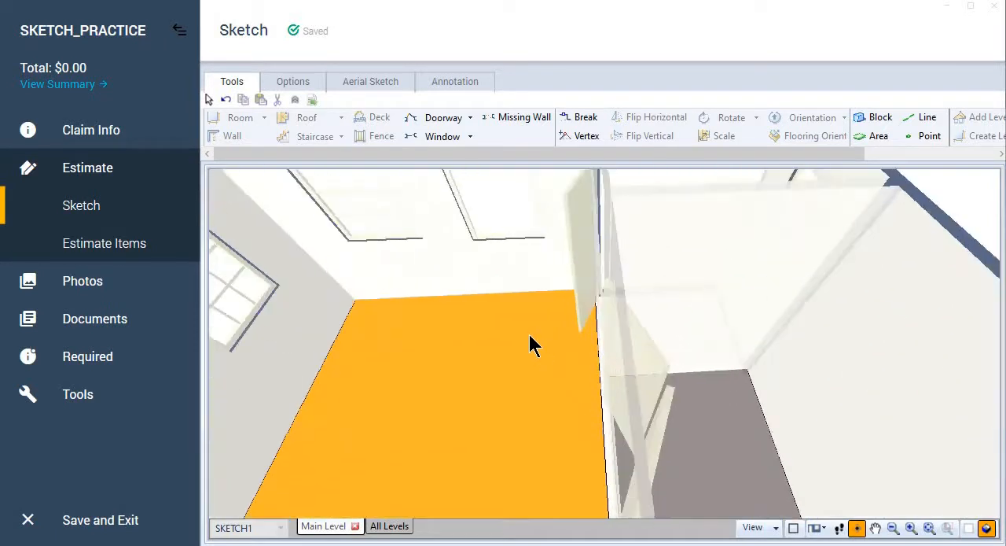
{"action": "scroll", "coordinate": [523, 345], "scroll_direction": "up", "scroll_amount": 1}
{"action": "left_click_drag", "start_coordinate": [527, 353], "coordinate": [550, 264]}
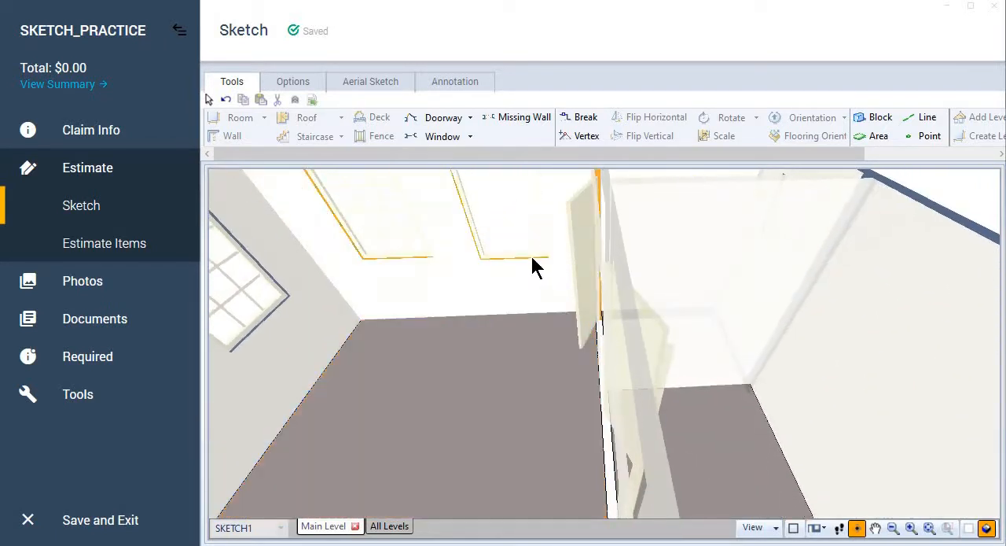
{"action": "scroll", "coordinate": [548, 257], "scroll_direction": "down", "scroll_amount": 1}
{"action": "scroll", "coordinate": [539, 255], "scroll_direction": "down", "scroll_amount": 1}
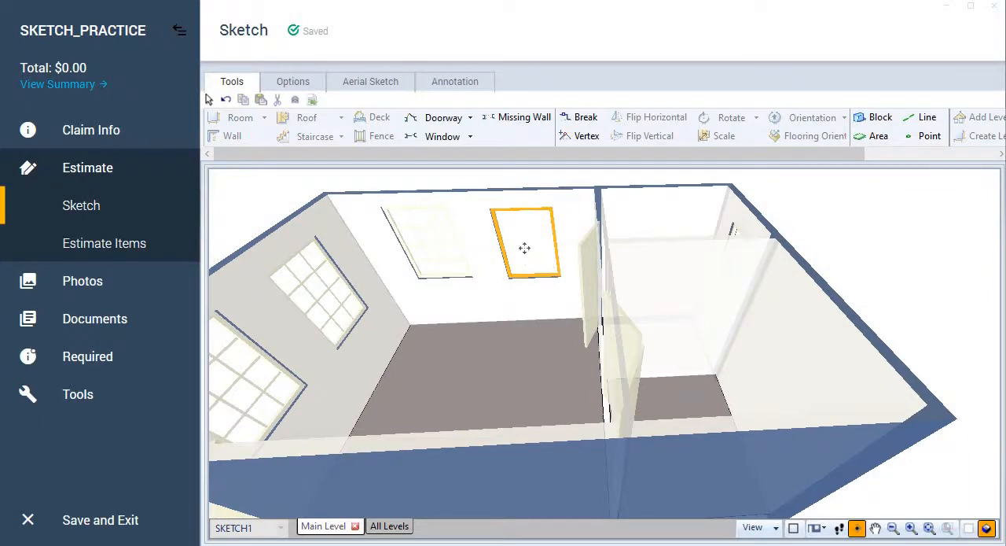
{"action": "left_click", "coordinate": [524, 248]}
{"action": "left_click", "coordinate": [498, 344]}
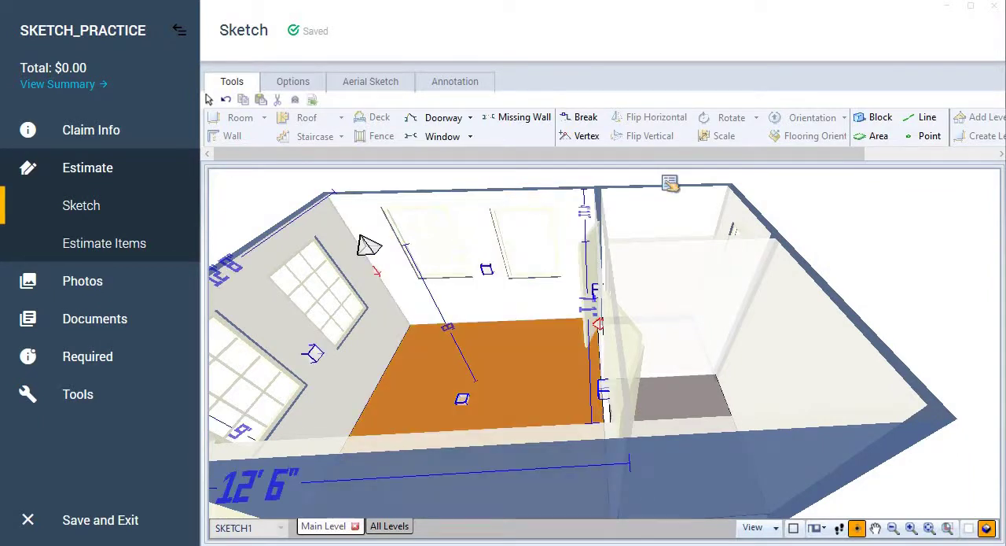
{"action": "left_click", "coordinate": [984, 530]}
Step: Change the top-wall window's type from Picture to Hung and check it in a tilted 3D view
{"action": "left_click", "coordinate": [540, 214]}
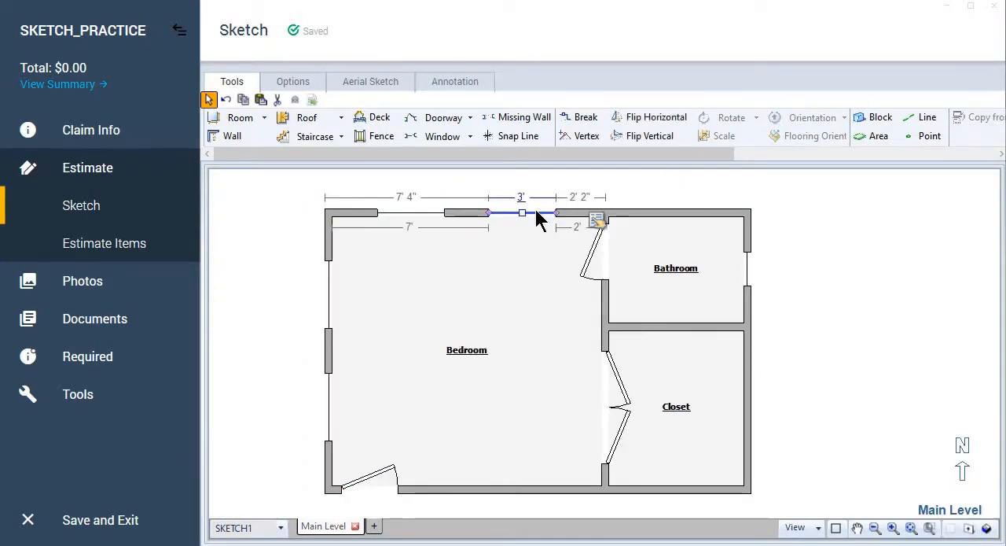
{"action": "left_click", "coordinate": [598, 220]}
{"action": "left_click", "coordinate": [622, 232]}
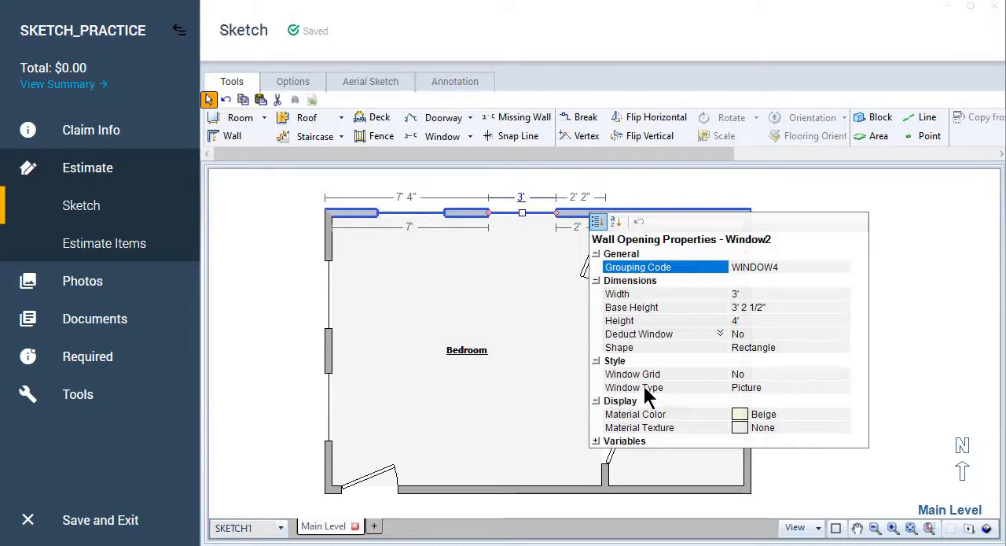
{"action": "left_click", "coordinate": [761, 387]}
{"action": "left_click", "coordinate": [843, 388]}
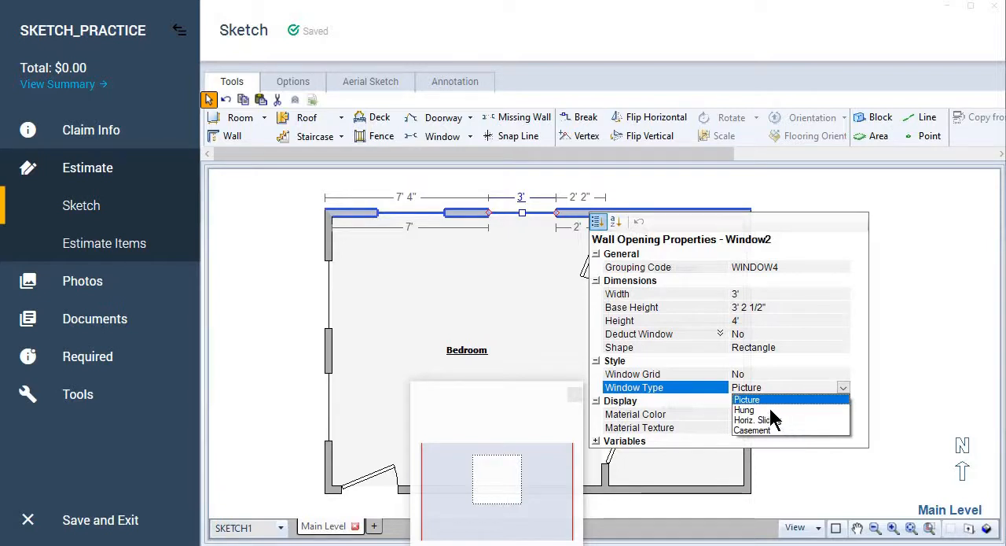
{"action": "left_click", "coordinate": [753, 410]}
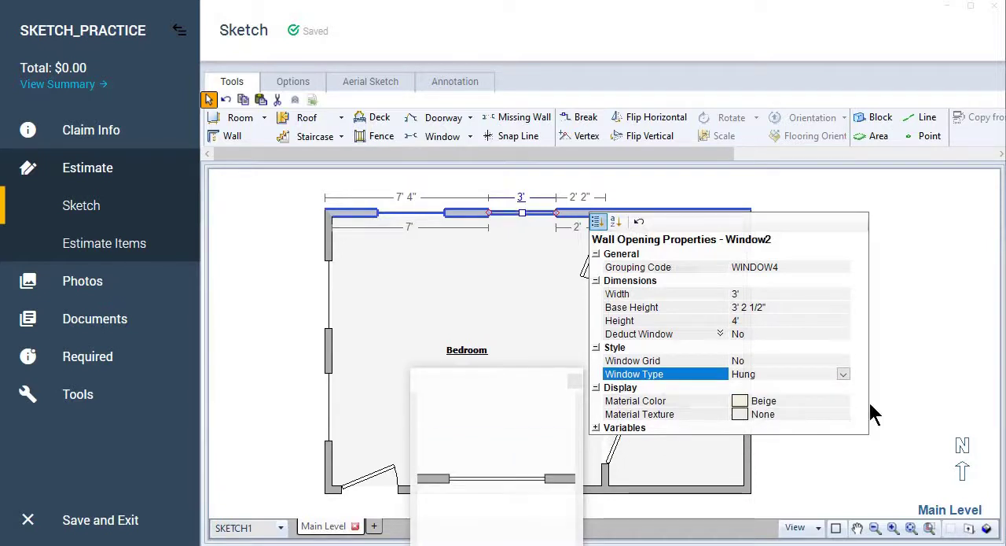
{"action": "left_click", "coordinate": [934, 443]}
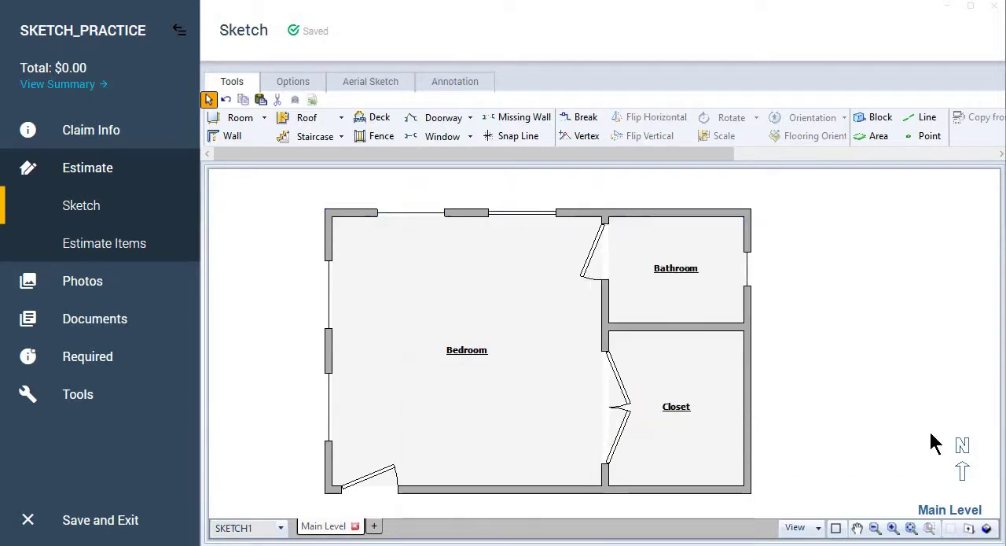
{"action": "left_click", "coordinate": [984, 527]}
{"action": "left_click_drag", "start_coordinate": [894, 450], "coordinate": [873, 295]}
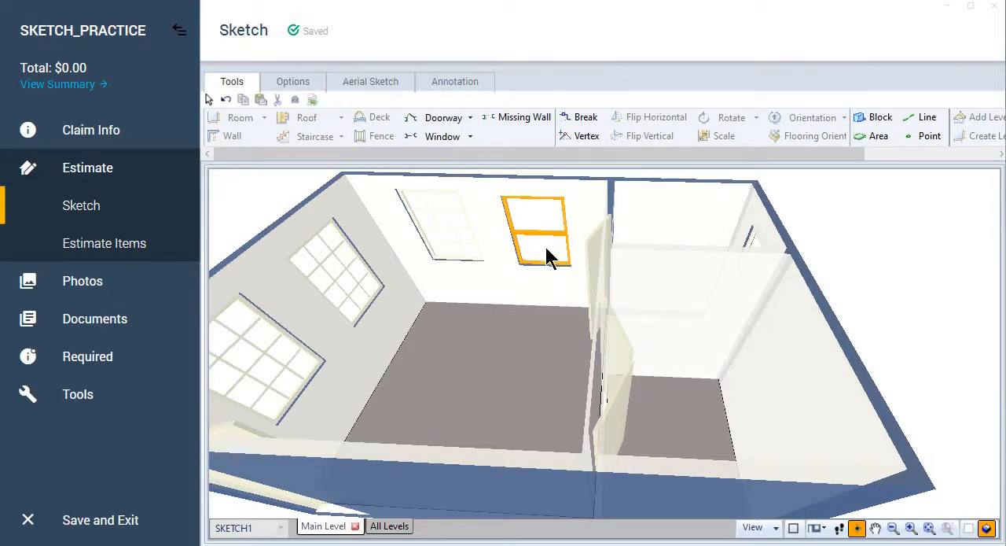
Step: Back in 2D, change the top-wall window's type to Casement and tilt the 3D model to check it
{"action": "left_click", "coordinate": [984, 528]}
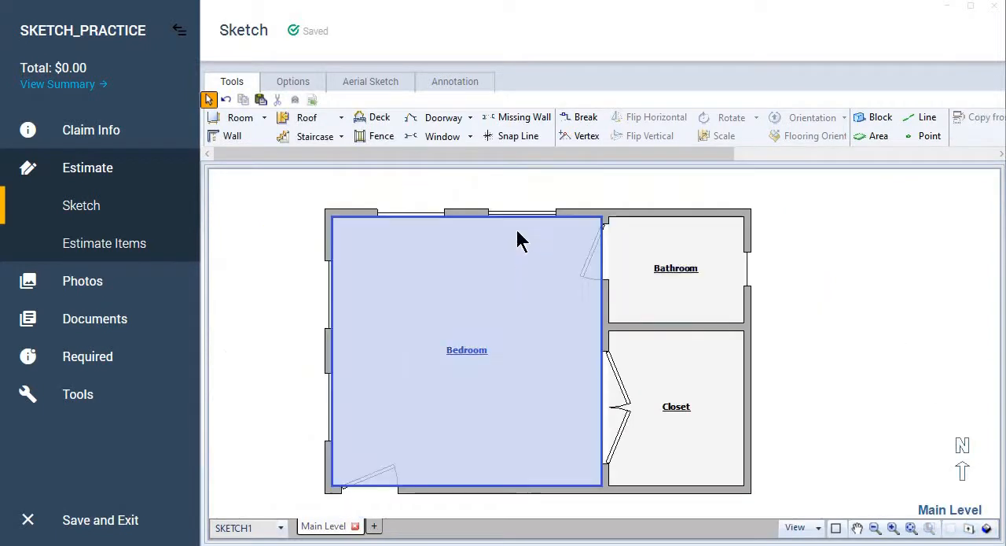
{"action": "left_click", "coordinate": [520, 225]}
{"action": "left_click", "coordinate": [516, 326]}
{"action": "left_click", "coordinate": [508, 215]}
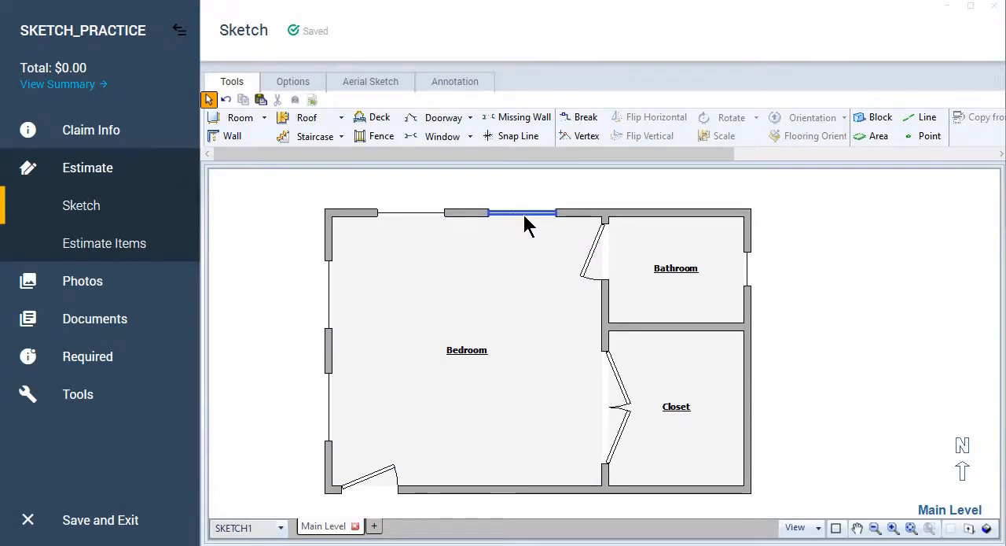
{"action": "left_click", "coordinate": [531, 224]}
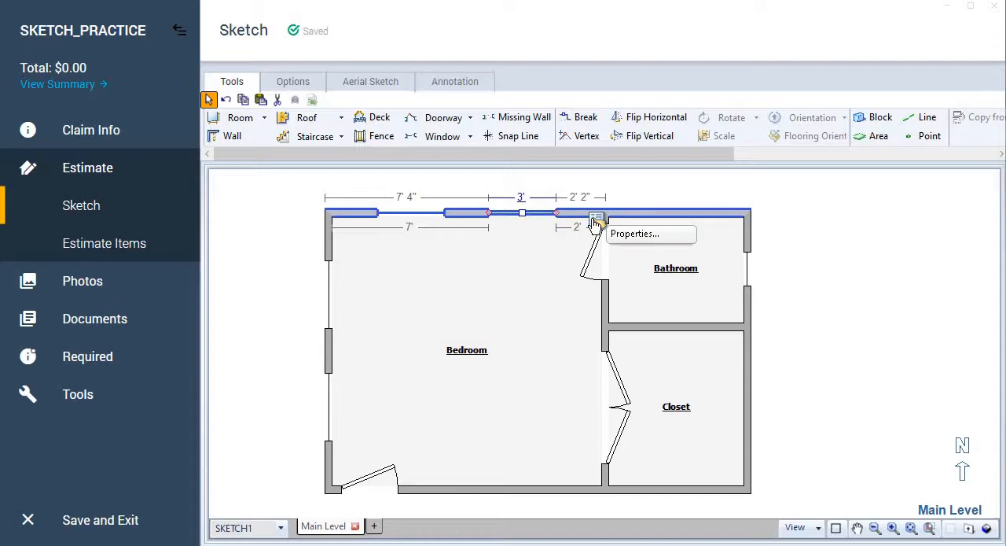
{"action": "left_click", "coordinate": [632, 233]}
{"action": "left_click", "coordinate": [789, 374]}
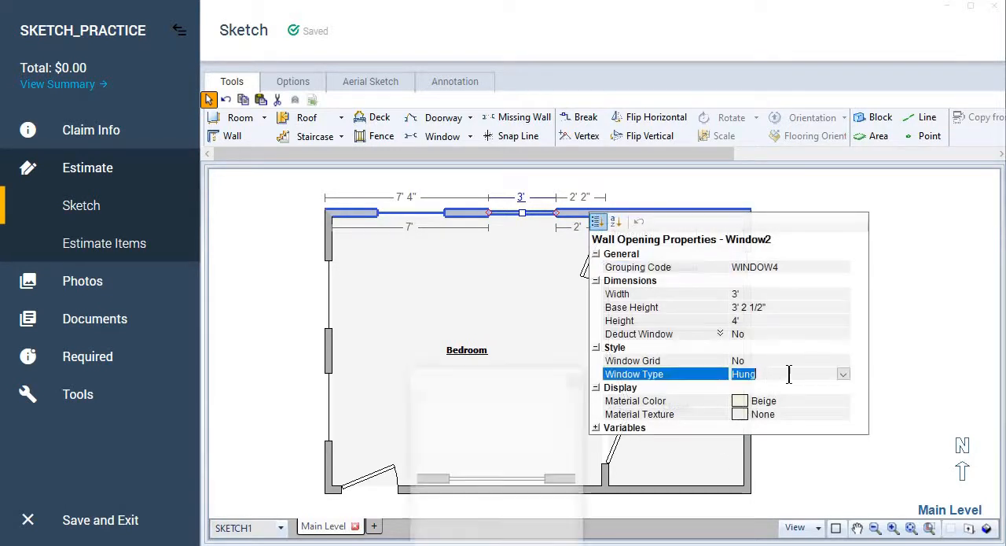
{"action": "left_click", "coordinate": [842, 375]}
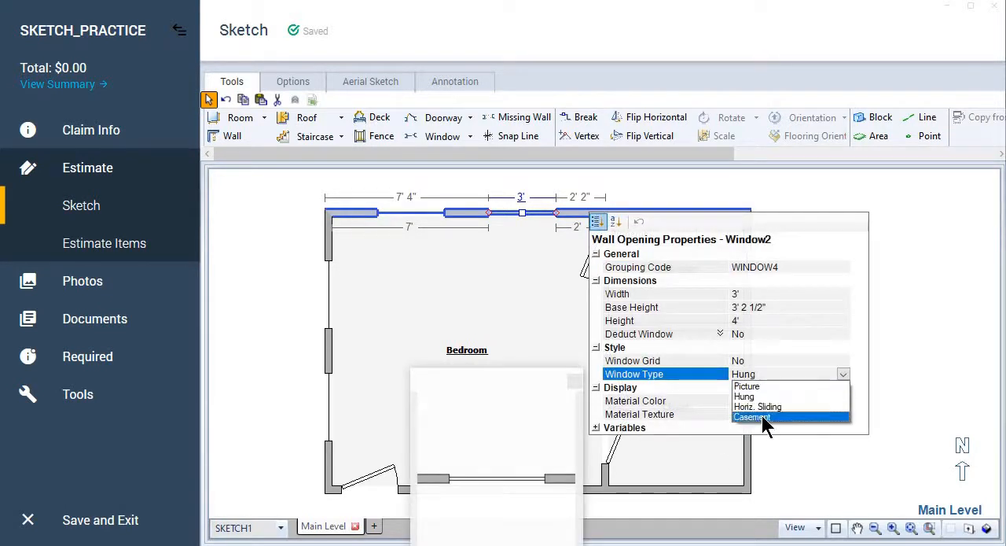
{"action": "left_click", "coordinate": [761, 415]}
{"action": "left_click", "coordinate": [902, 399]}
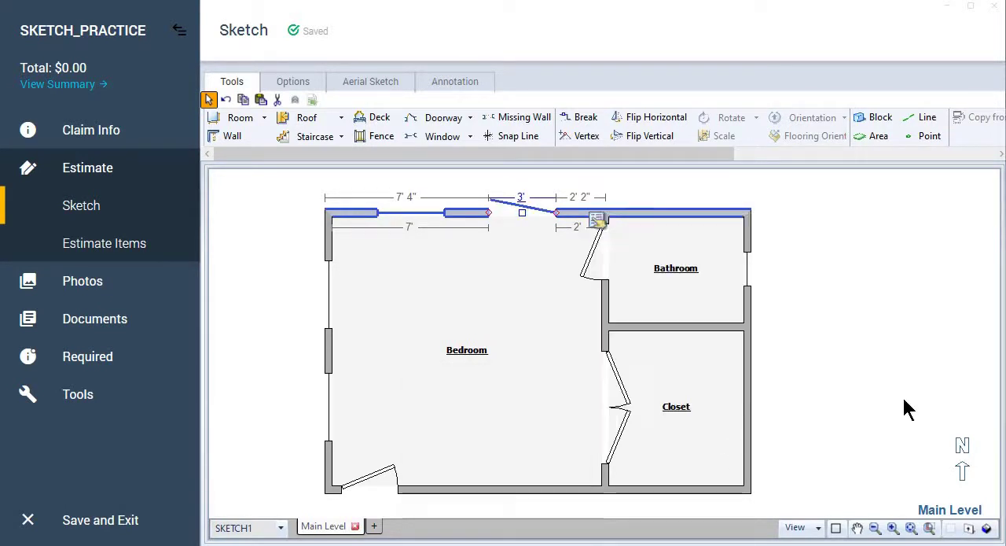
{"action": "left_click", "coordinate": [988, 531]}
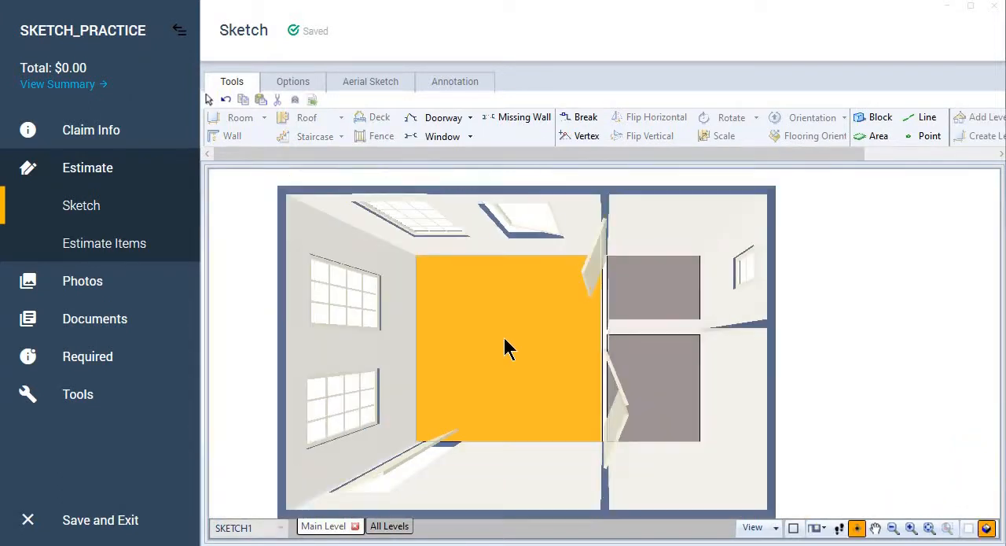
{"action": "left_click_drag", "start_coordinate": [504, 334], "coordinate": [495, 290]}
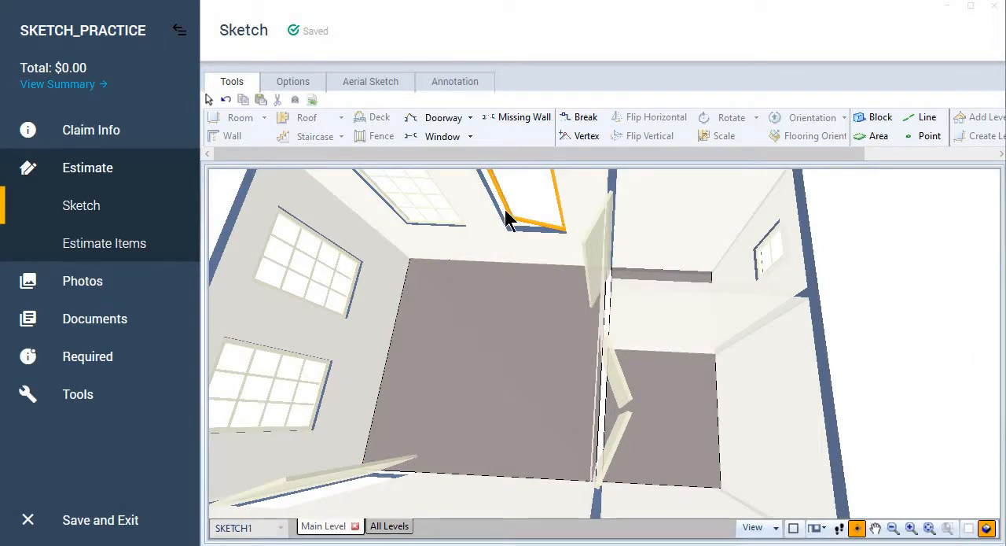
Step: Return to the 2D plan and bring up the casement window's properties
{"action": "left_click", "coordinate": [988, 528]}
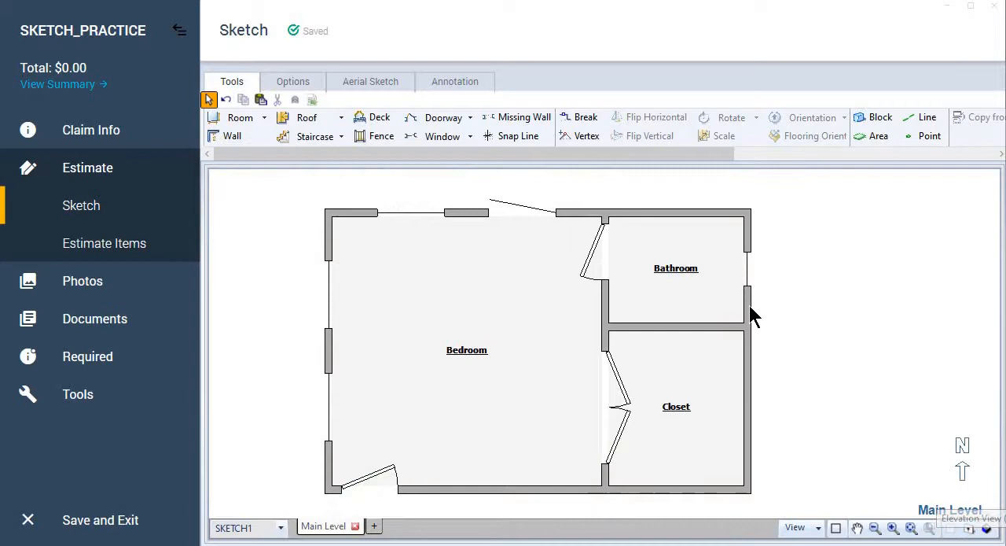
{"action": "left_click", "coordinate": [498, 344]}
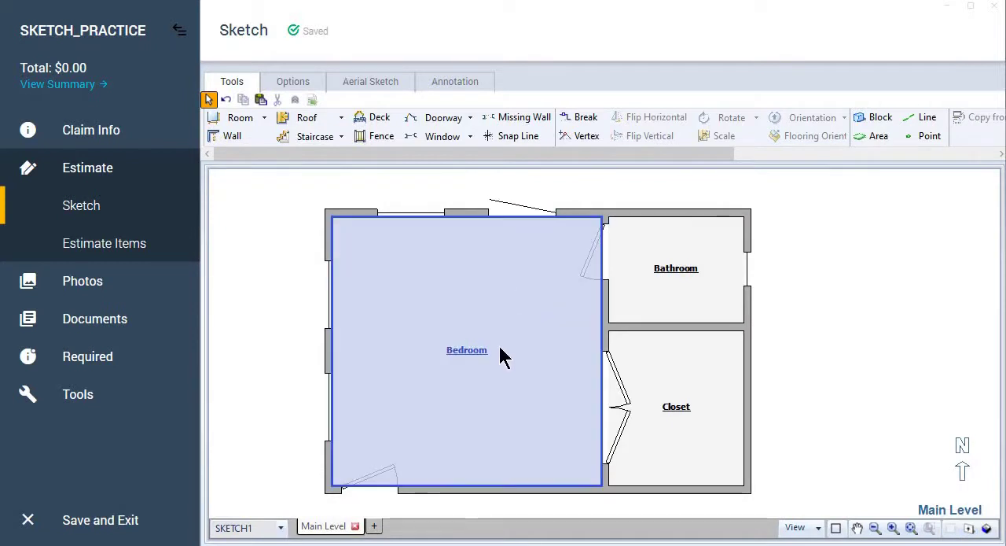
{"action": "left_click", "coordinate": [817, 406]}
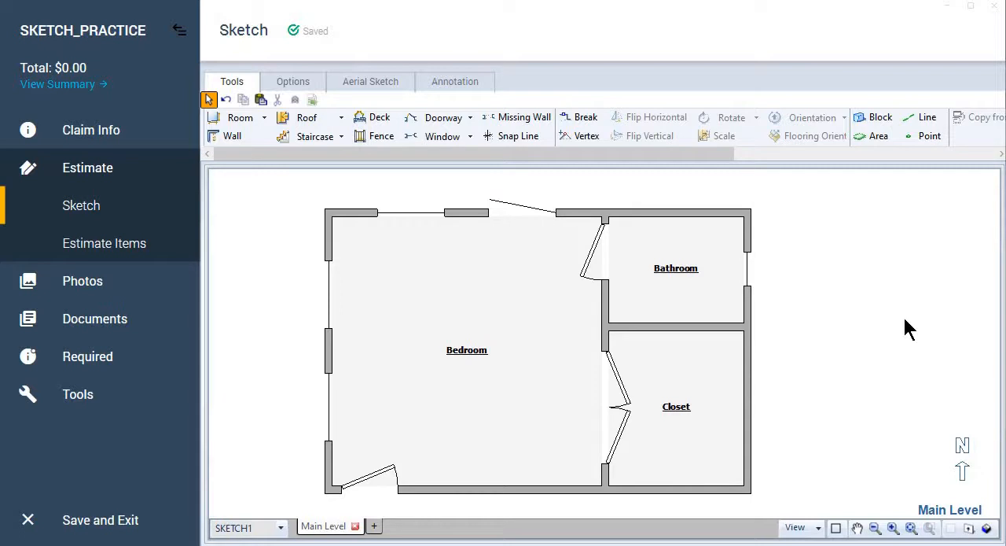
{"action": "left_click", "coordinate": [523, 207]}
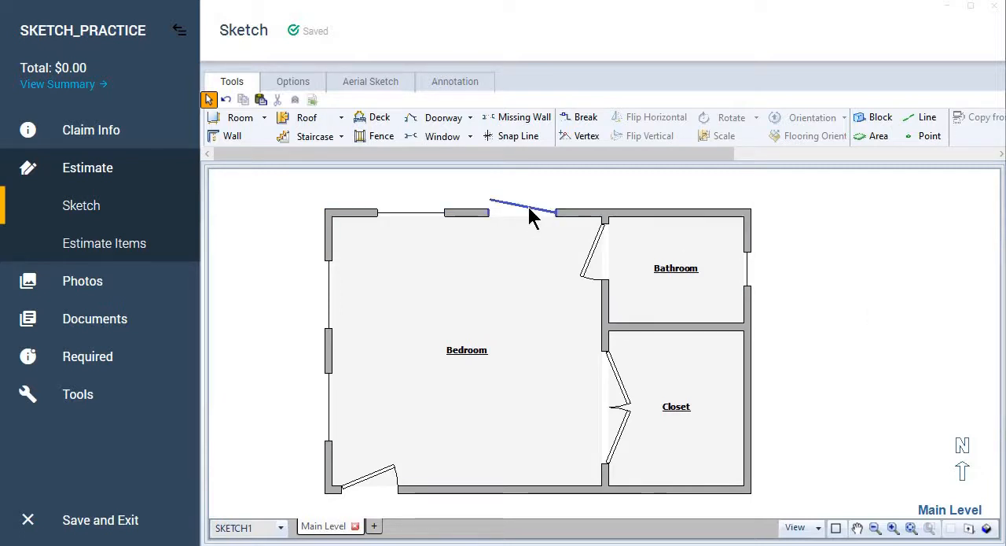
{"action": "right_click", "coordinate": [578, 214]}
{"action": "left_click", "coordinate": [621, 232]}
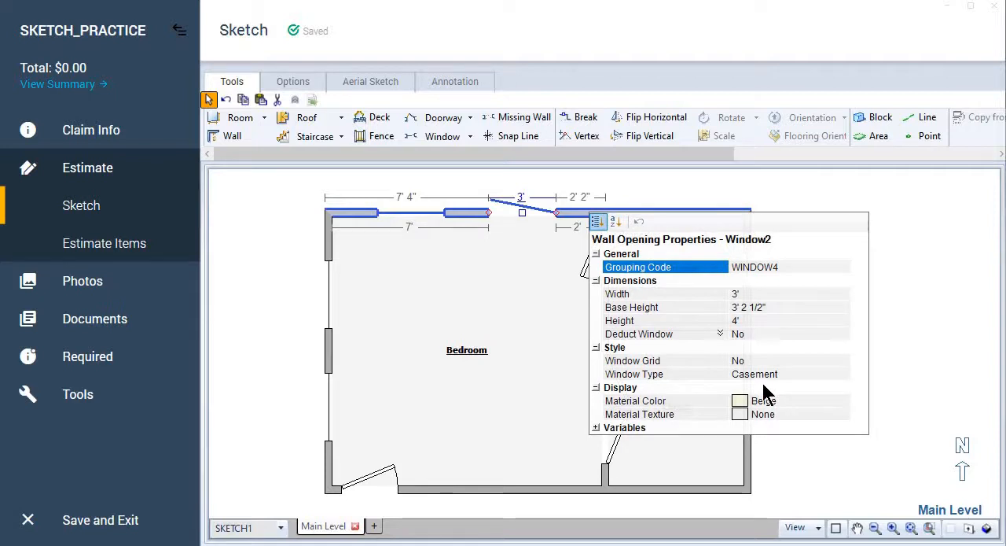
Step: Set the window type to Horiz. Sliding, check it in 3D, and return to 2D
{"action": "left_click", "coordinate": [764, 375]}
{"action": "left_click", "coordinate": [843, 375]}
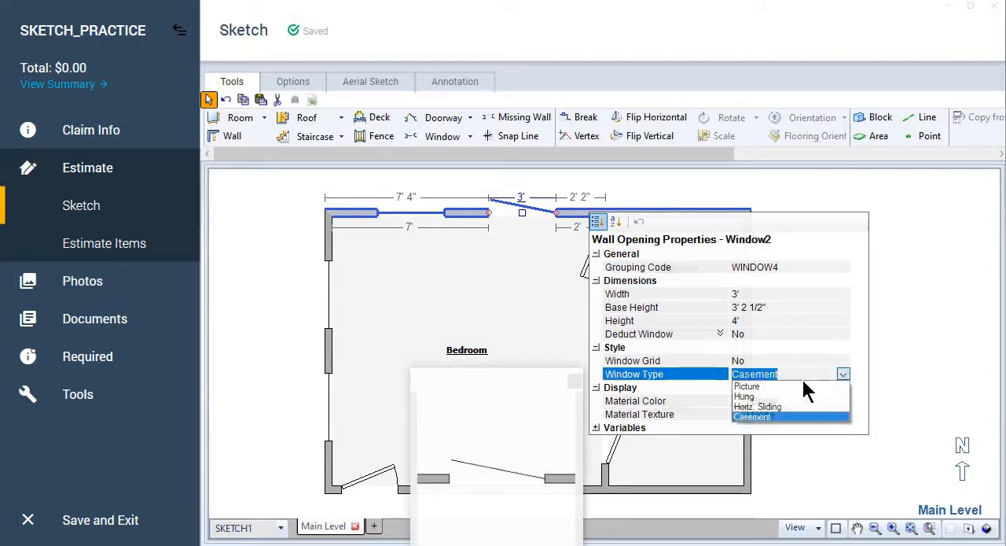
{"action": "left_click", "coordinate": [758, 406]}
{"action": "left_click", "coordinate": [926, 286]}
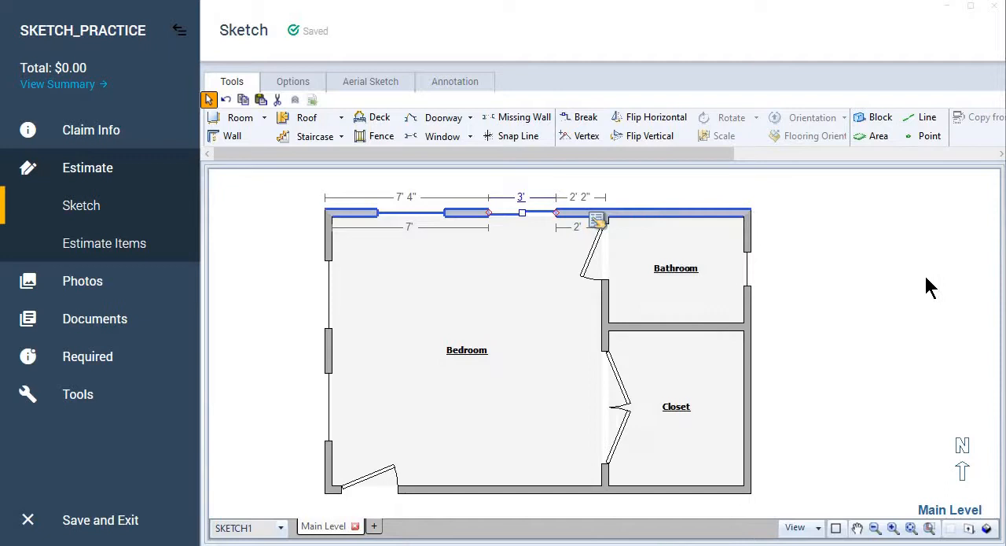
{"action": "left_click", "coordinate": [546, 213]}
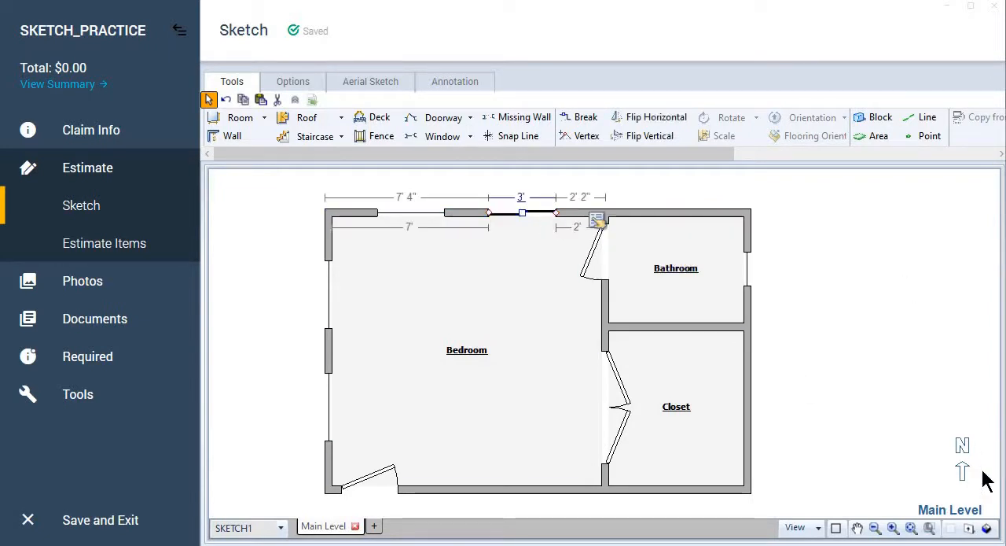
{"action": "left_click", "coordinate": [986, 527]}
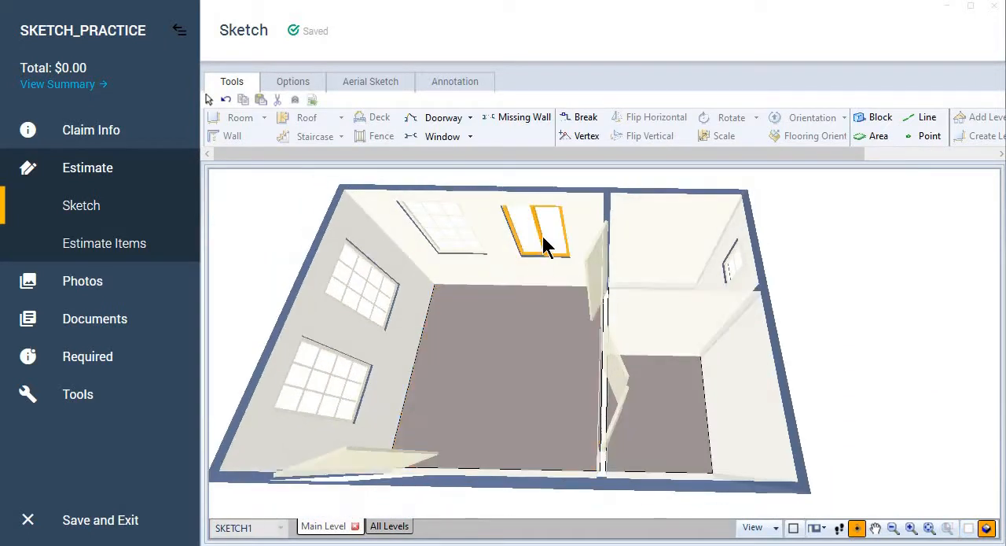
{"action": "left_click", "coordinate": [969, 530]}
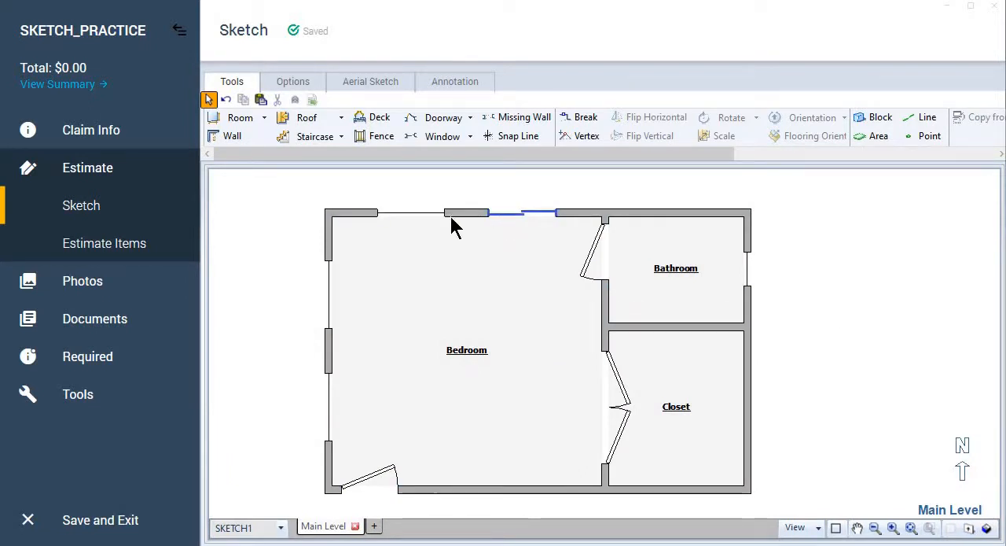
Step: Move the top window toward the left corner and confirm its adjusted length
{"action": "left_click", "coordinate": [393, 212]}
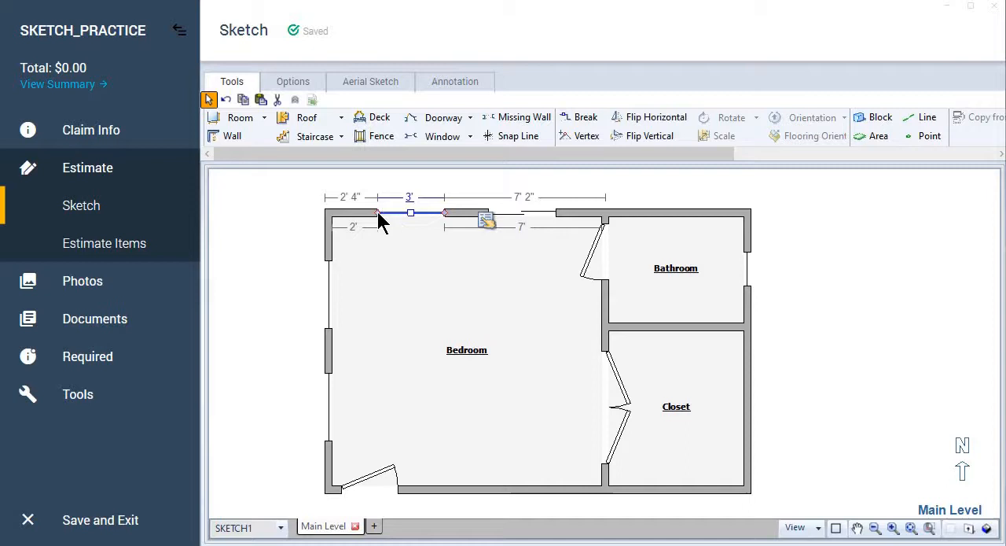
{"action": "left_click_drag", "start_coordinate": [378, 212], "coordinate": [363, 212]}
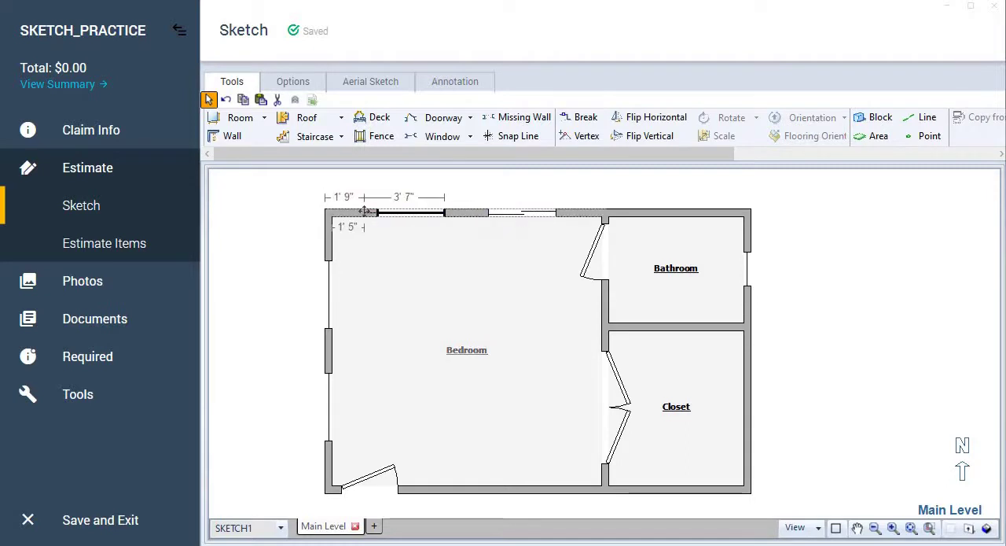
{"action": "left_click_drag", "start_coordinate": [363, 212], "coordinate": [375, 213]}
{"action": "left_click", "coordinate": [410, 214]}
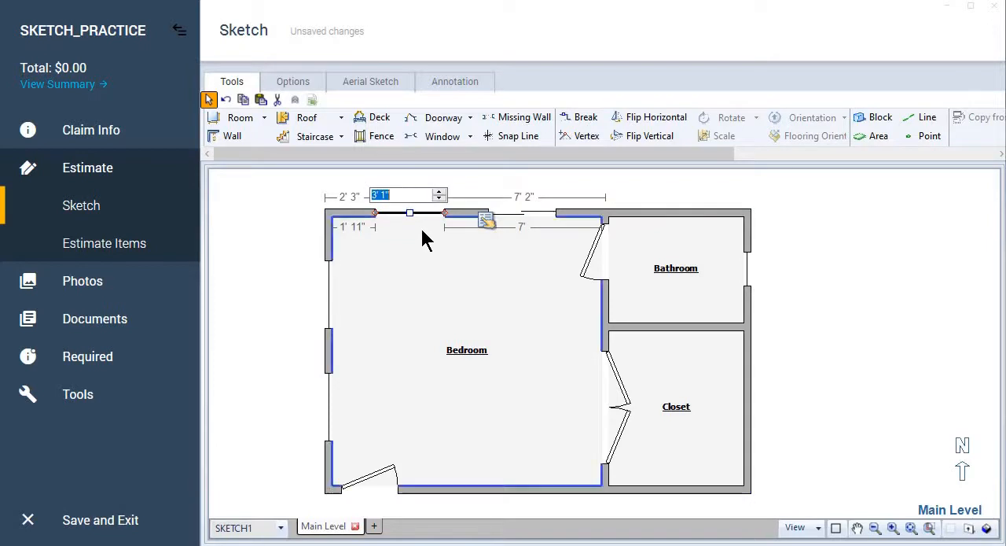
{"action": "key", "text": "Return"}
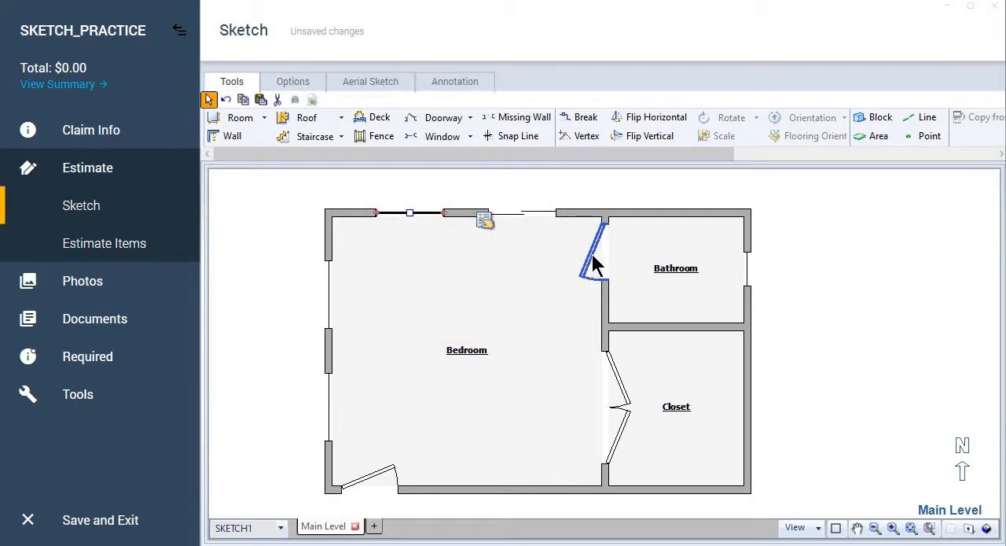
Step: Slide the front door right along the bottom wall and bring up its properties
{"action": "left_click", "coordinate": [391, 484]}
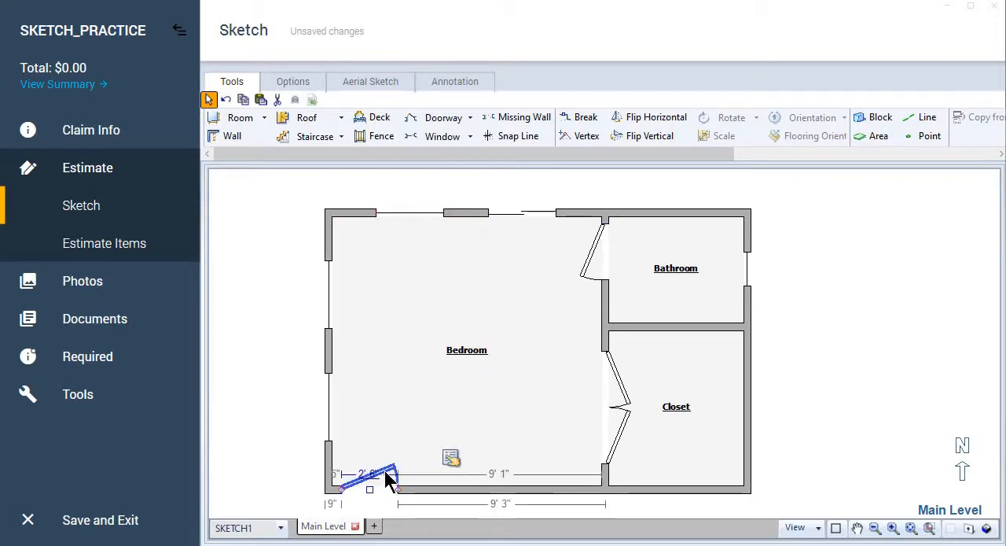
{"action": "left_click_drag", "start_coordinate": [370, 488], "coordinate": [472, 489]}
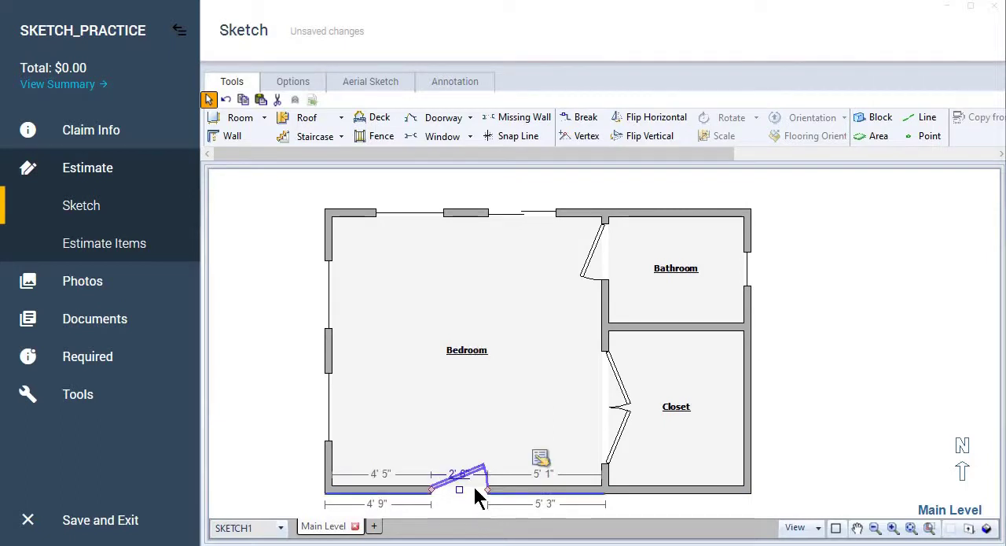
{"action": "right_click", "coordinate": [539, 464]}
{"action": "left_click", "coordinate": [554, 482]}
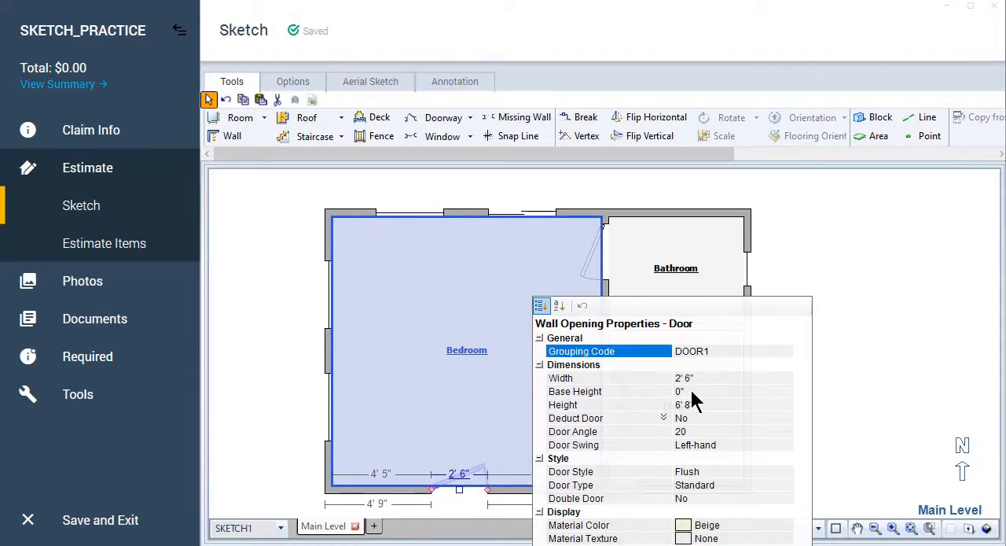
Step: Give the front door a 1-ft base height and orbit the 3D model to check it
{"action": "left_click", "coordinate": [690, 391]}
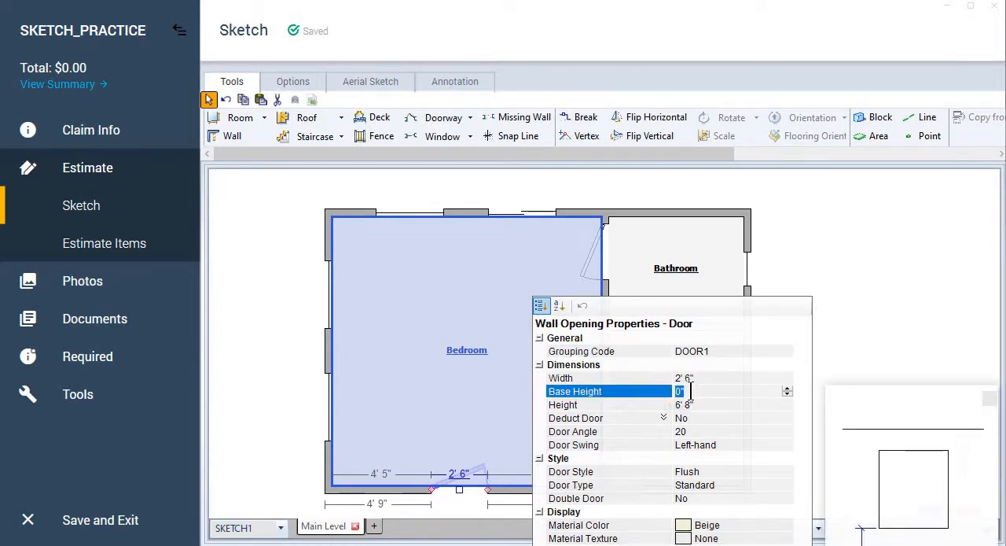
{"action": "type", "text": "1"}
{"action": "left_click", "coordinate": [894, 306]}
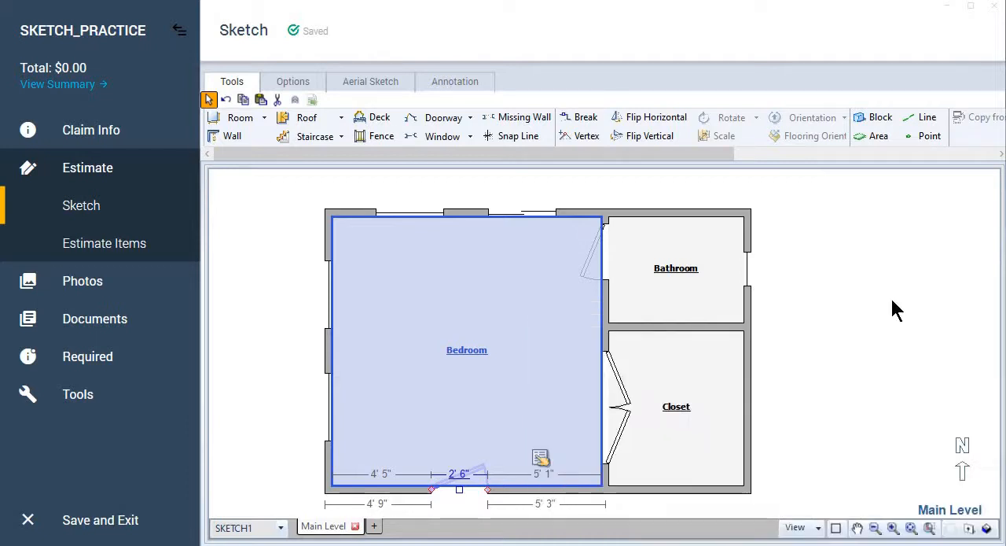
{"action": "left_click", "coordinate": [986, 529]}
{"action": "mouse_move", "coordinate": [669, 503]}
{"action": "left_mouse_down"}
{"action": "mouse_move", "coordinate": [534, 436]}
{"action": "mouse_move", "coordinate": [532, 254]}
{"action": "mouse_move", "coordinate": [470, 438]}
{"action": "mouse_move", "coordinate": [483, 362]}
{"action": "mouse_move", "coordinate": [696, 460]}
{"action": "mouse_move", "coordinate": [854, 445]}
{"action": "mouse_move", "coordinate": [889, 463]}
{"action": "left_mouse_up"}
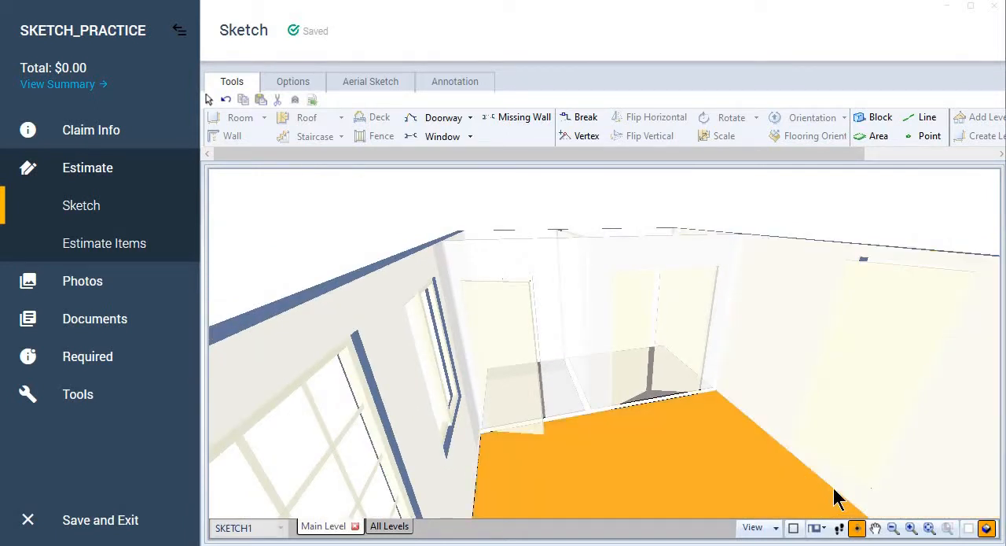
{"action": "mouse_move", "coordinate": [781, 483]}
{"action": "left_mouse_down"}
{"action": "mouse_move", "coordinate": [312, 445]}
{"action": "mouse_move", "coordinate": [265, 430]}
{"action": "mouse_move", "coordinate": [338, 483]}
{"action": "left_mouse_up"}
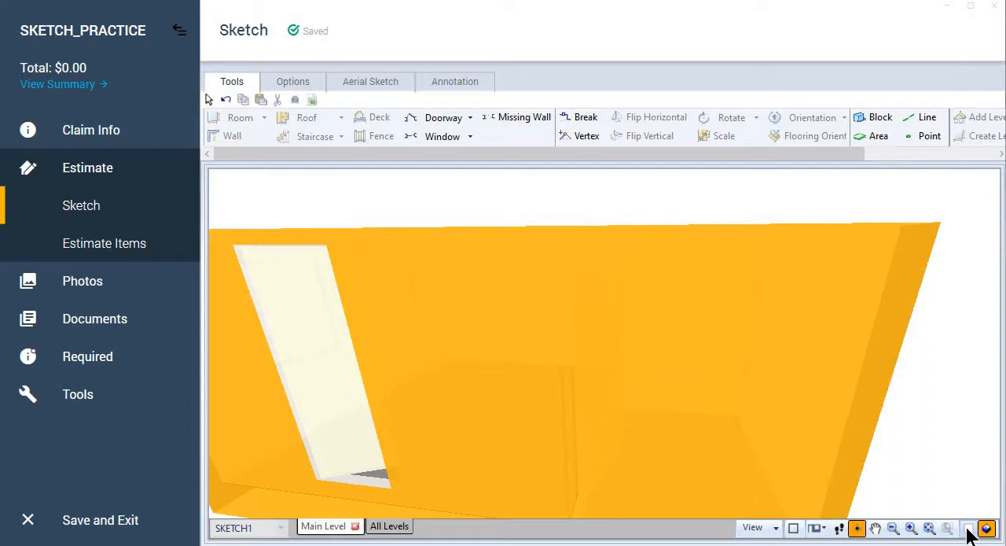
{"action": "left_click", "coordinate": [986, 529]}
Step: Reopen the front door's properties and set its base height back to 0"
{"action": "left_click", "coordinate": [469, 489]}
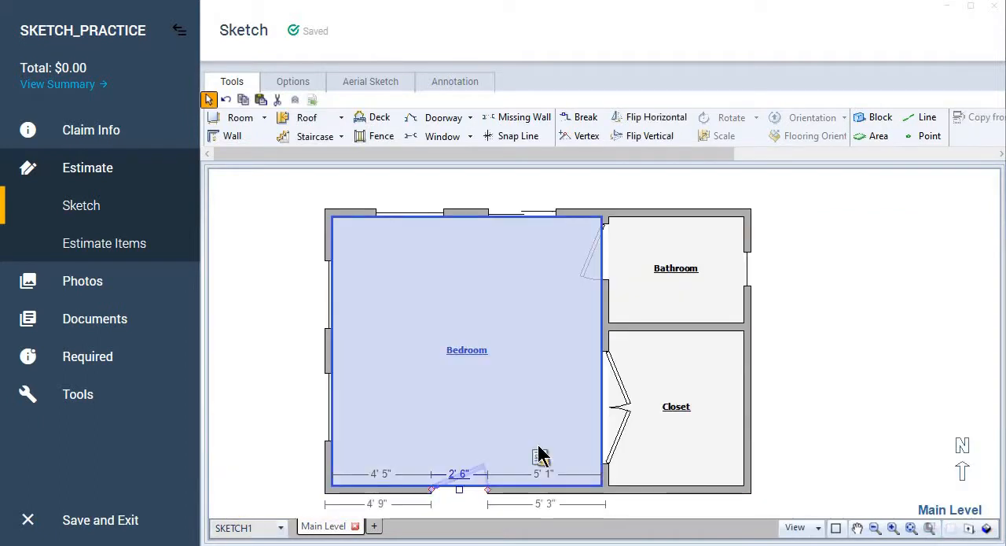
{"action": "left_click", "coordinate": [578, 471]}
{"action": "left_click", "coordinate": [695, 391]}
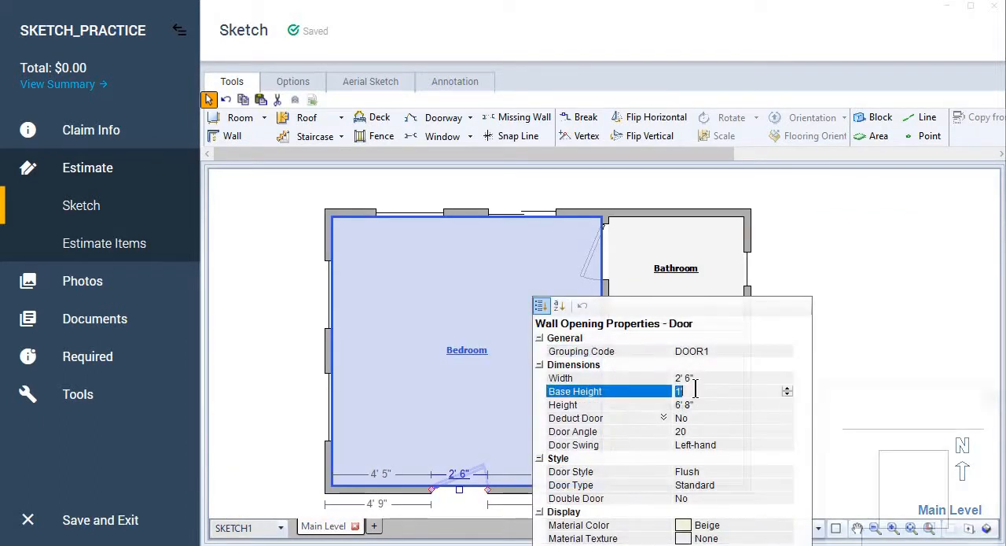
{"action": "type", "text": "0"}
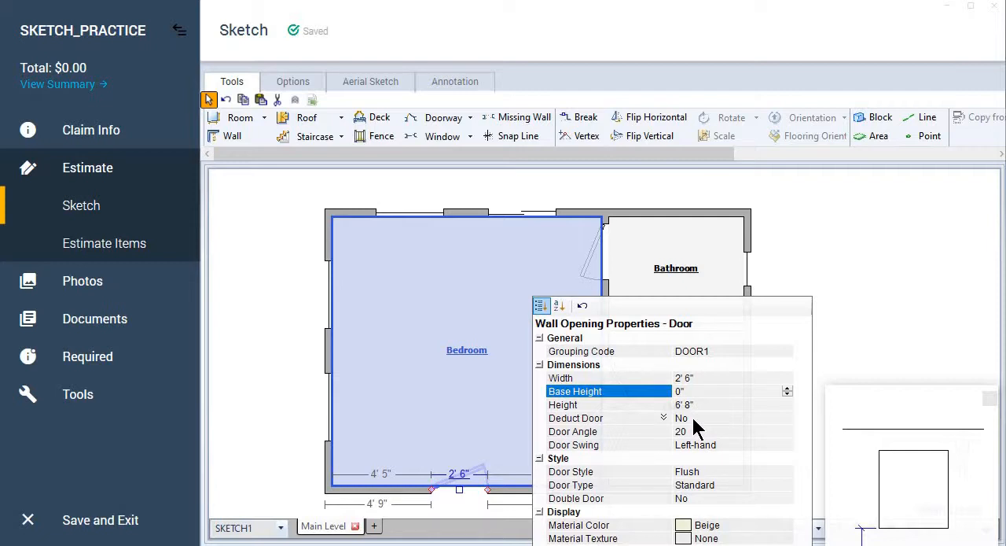
{"action": "left_click", "coordinate": [709, 417]}
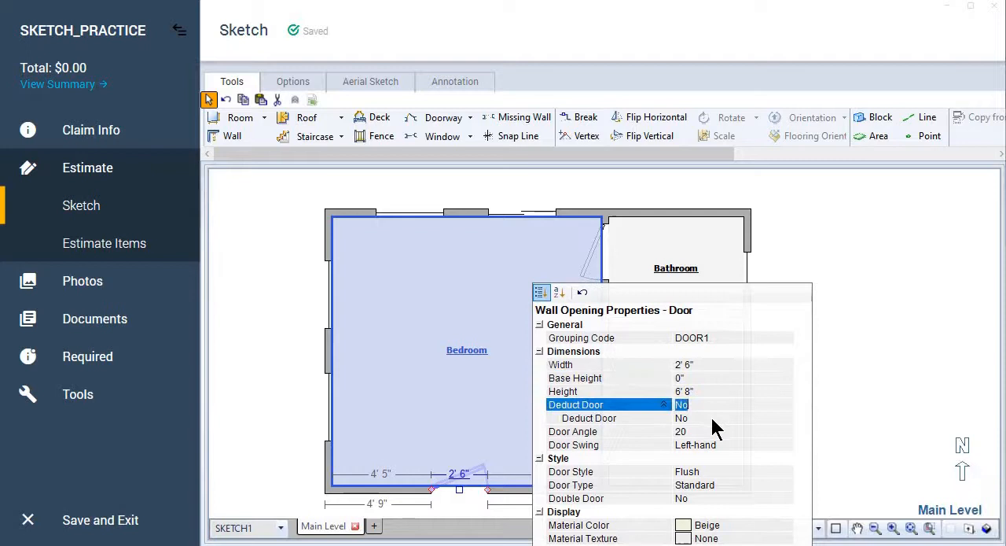
{"action": "left_click", "coordinate": [733, 417]}
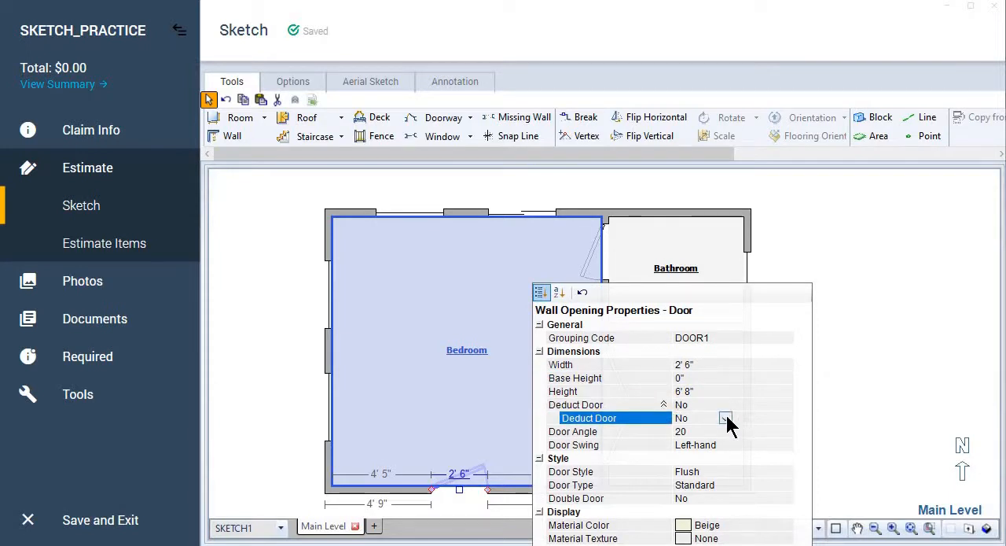
{"action": "left_click", "coordinate": [725, 418]}
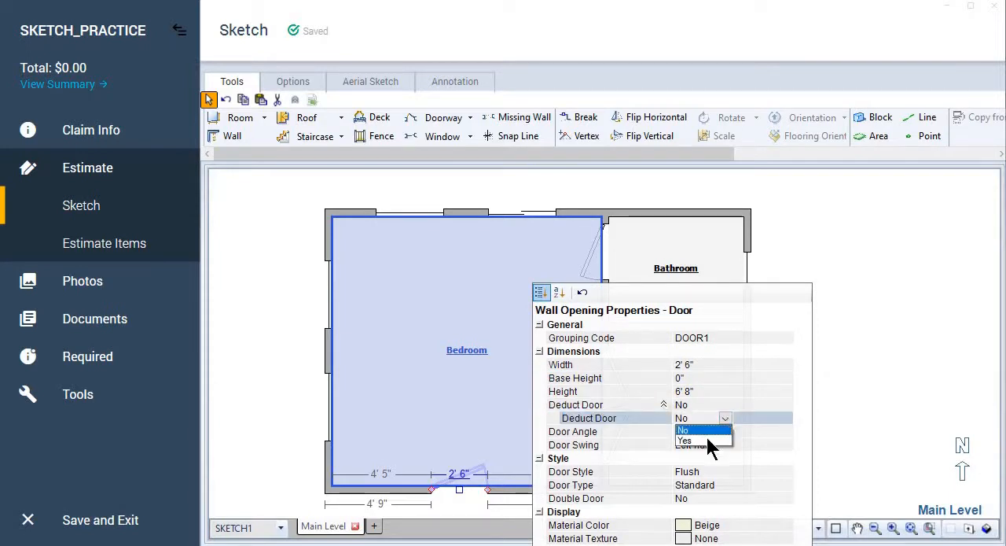
{"action": "left_click", "coordinate": [901, 368]}
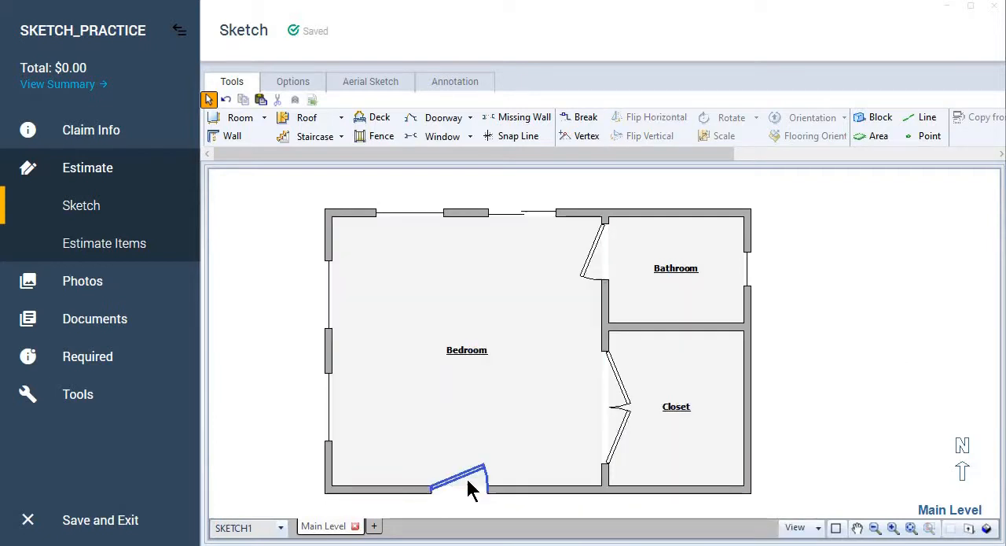
{"action": "left_click", "coordinate": [471, 489]}
{"action": "right_click", "coordinate": [540, 461]}
{"action": "left_click", "coordinate": [547, 474]}
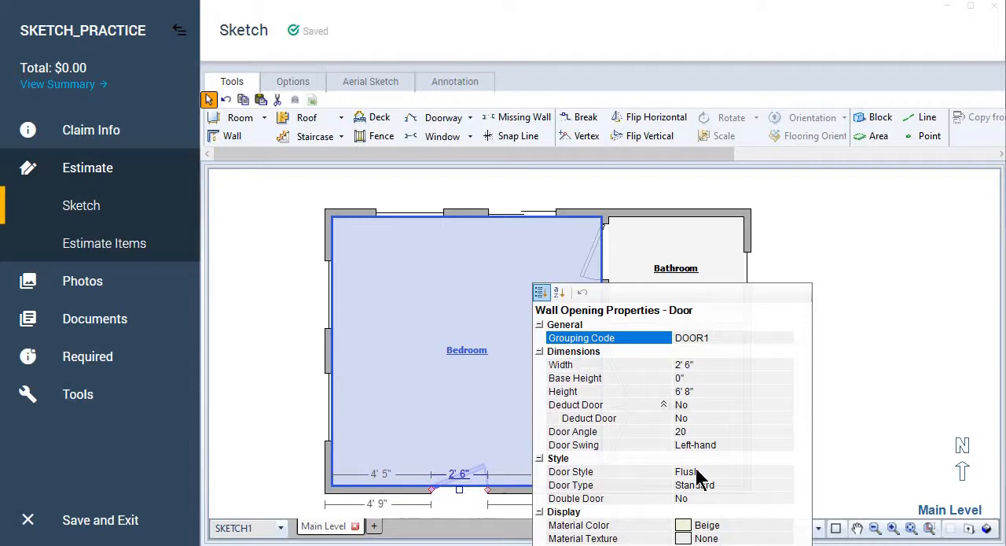
{"action": "left_click_drag", "start_coordinate": [635, 300], "coordinate": [625, 223]}
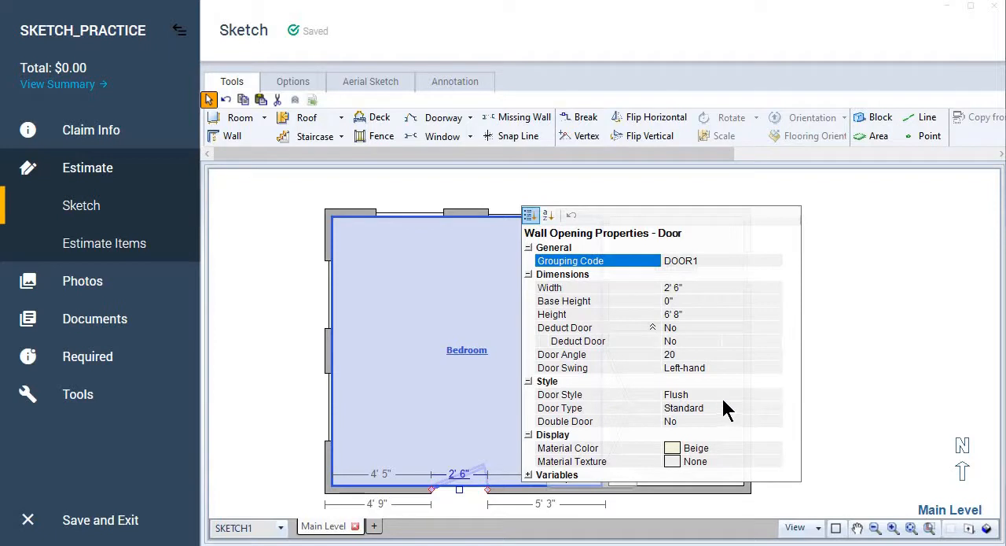
{"action": "left_click", "coordinate": [753, 395]}
{"action": "left_click", "coordinate": [775, 395]}
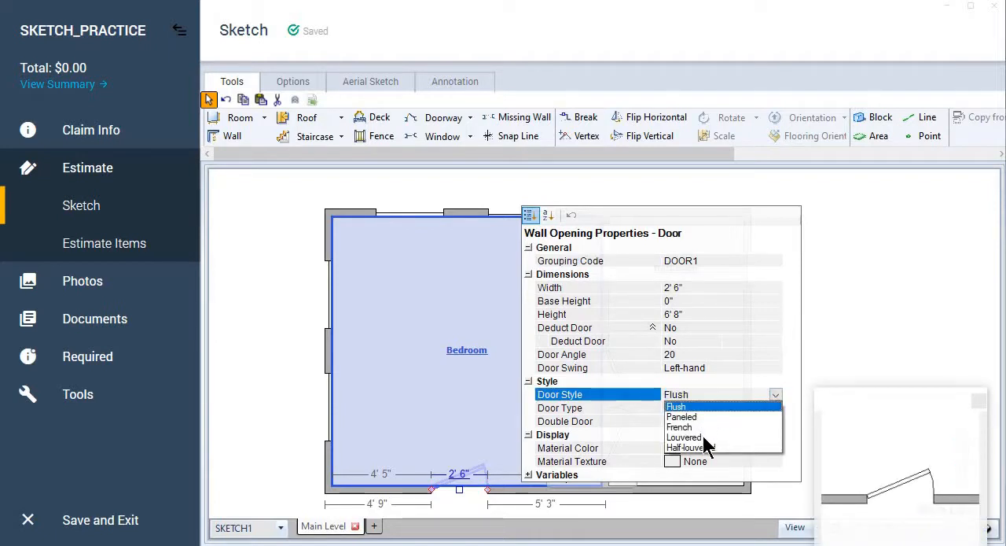
{"action": "left_click", "coordinate": [776, 395]}
{"action": "left_click", "coordinate": [776, 396]}
{"action": "left_click", "coordinate": [832, 373]}
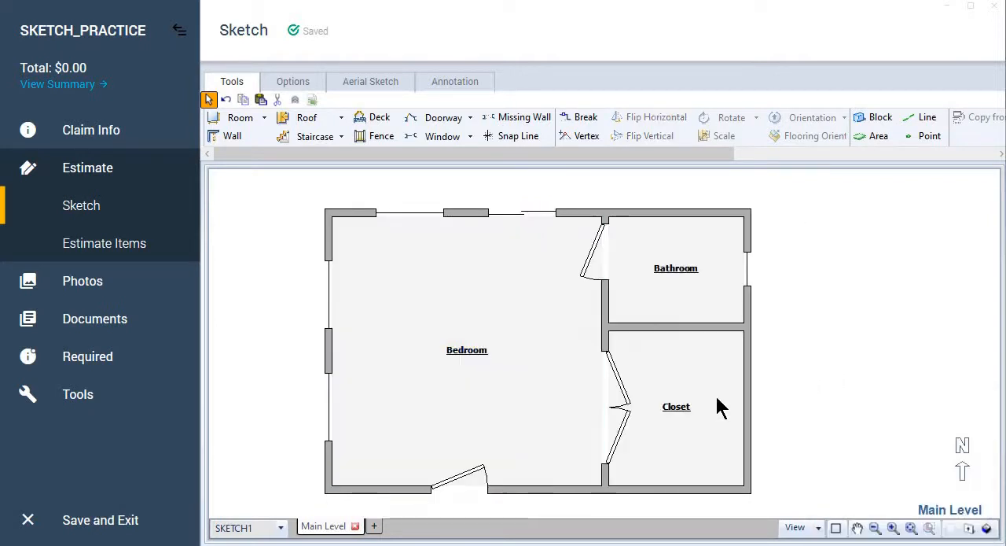
{"action": "left_click", "coordinate": [424, 440]}
{"action": "left_click", "coordinate": [473, 481]}
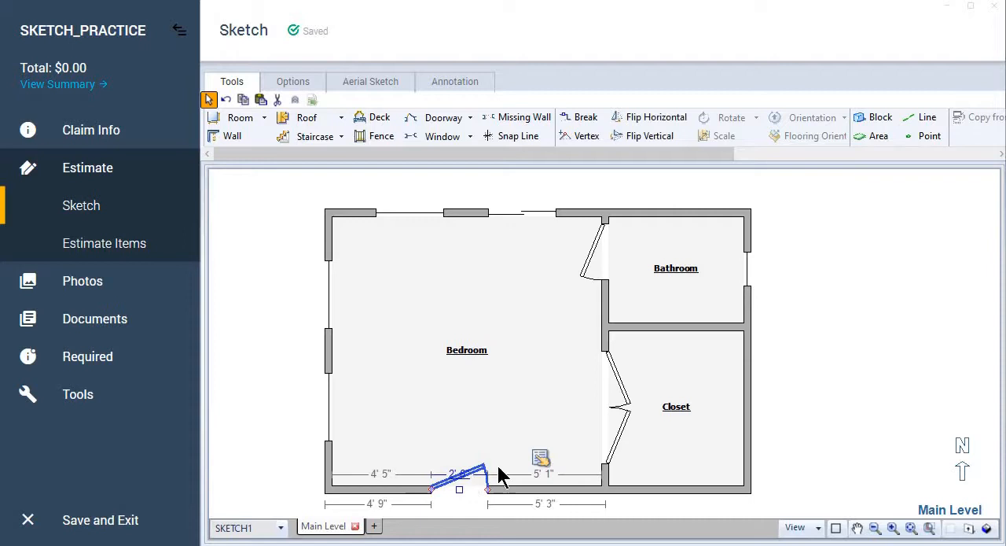
{"action": "right_click", "coordinate": [539, 461]}
{"action": "left_click", "coordinate": [554, 475]}
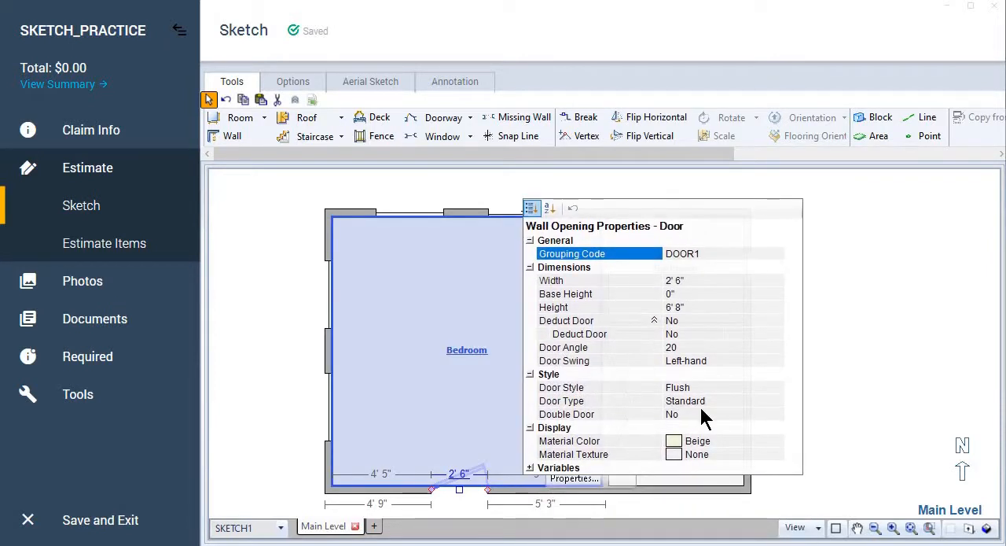
Step: Set the front door's Door Type to Overhead and close the properties
{"action": "left_click", "coordinate": [702, 400]}
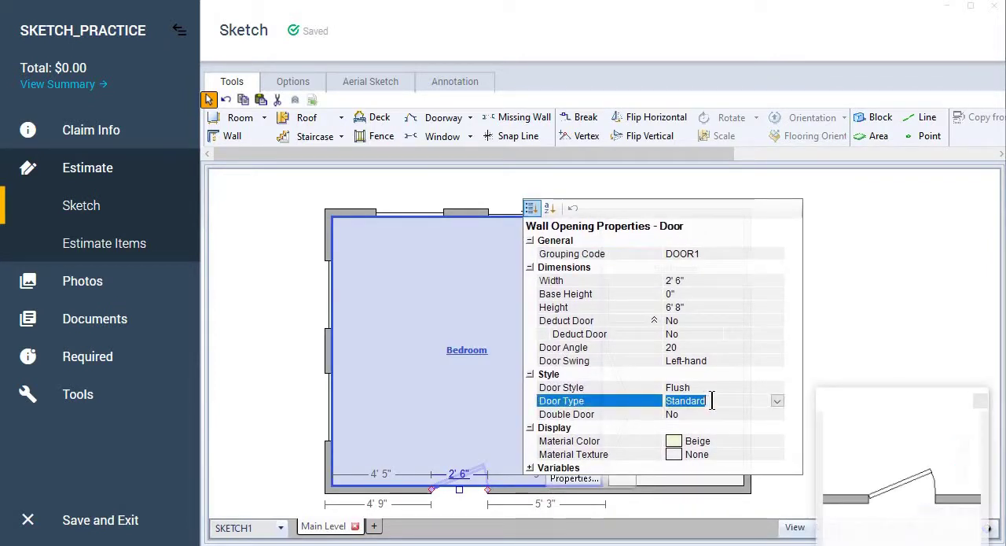
{"action": "left_click", "coordinate": [776, 403]}
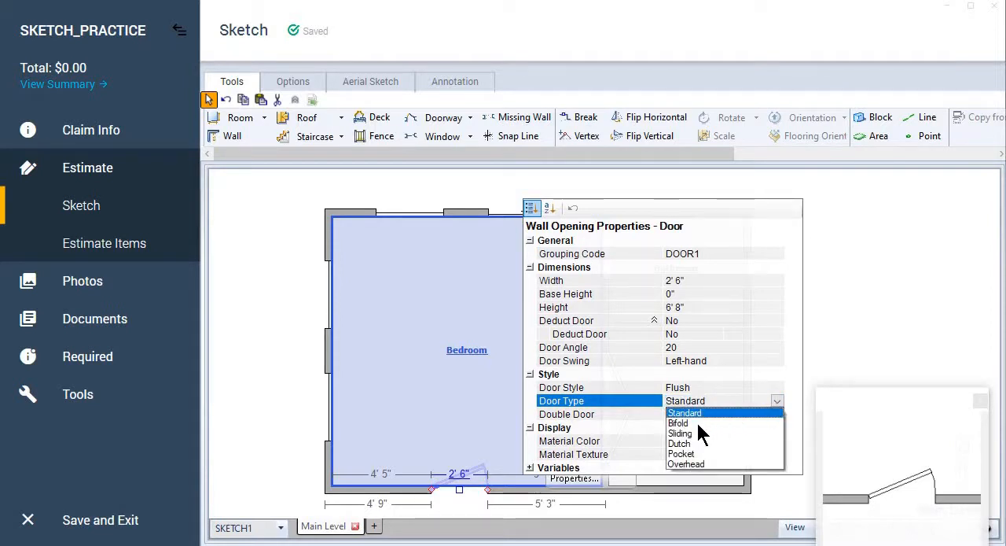
{"action": "left_click", "coordinate": [703, 463]}
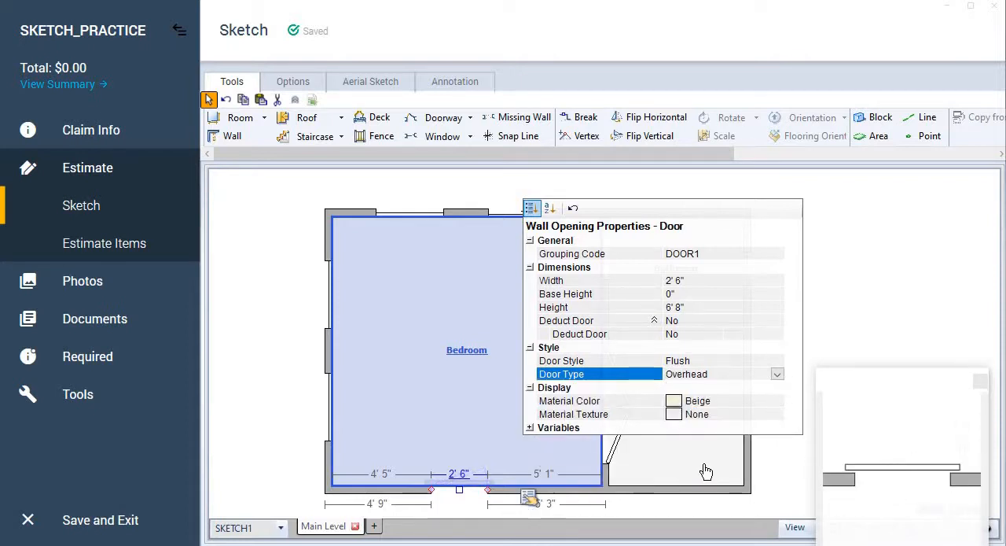
{"action": "left_click", "coordinate": [860, 253]}
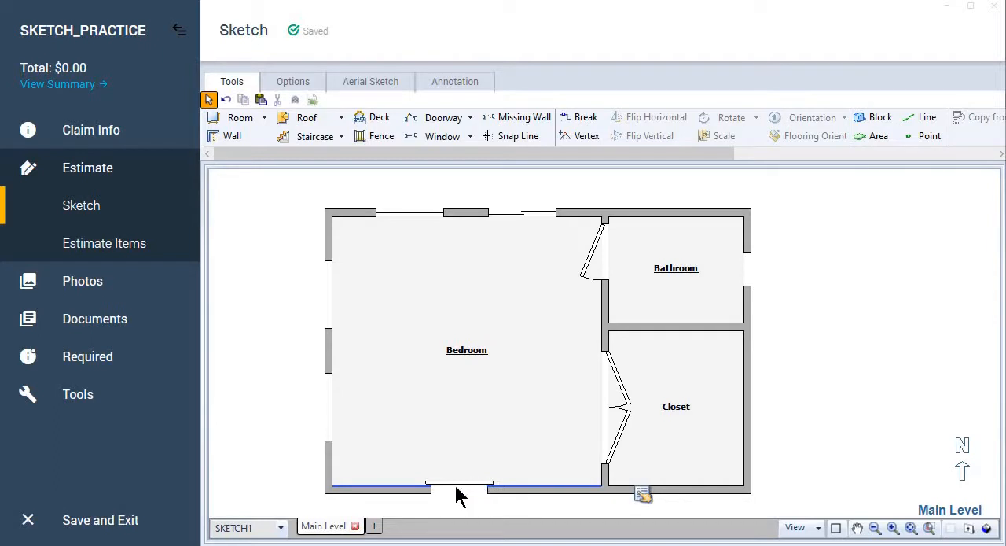
{"action": "left_click", "coordinate": [465, 495]}
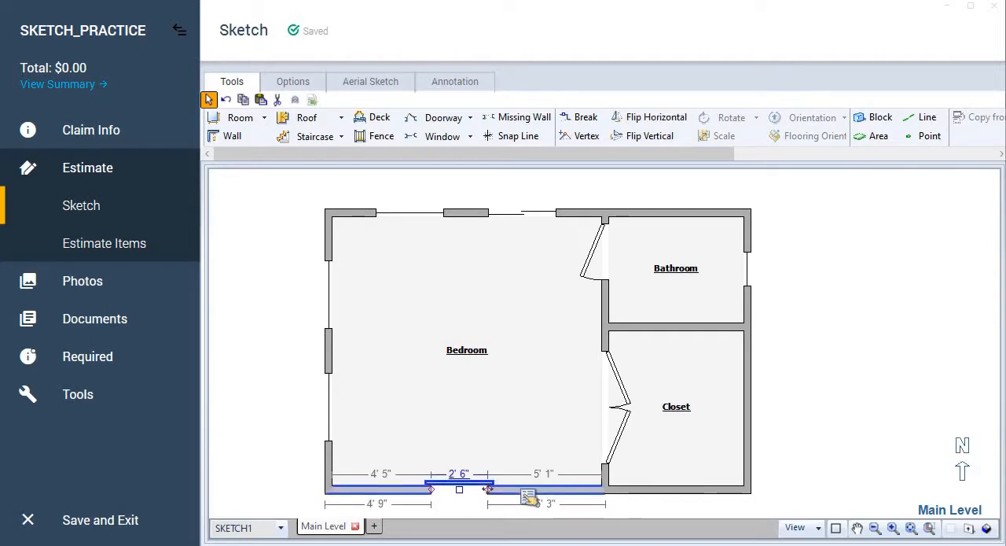
{"action": "left_click_drag", "start_coordinate": [489, 489], "coordinate": [497, 489]}
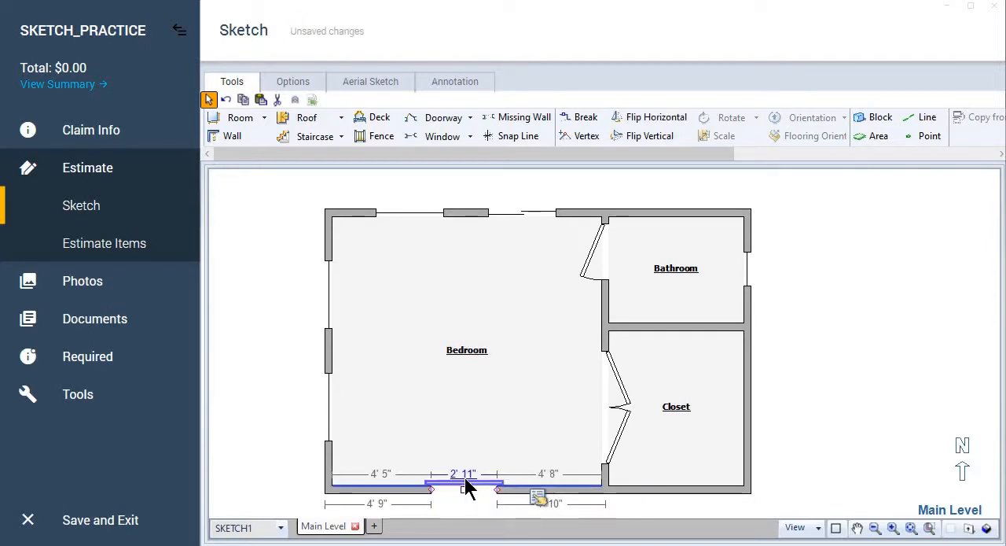
{"action": "left_click", "coordinate": [464, 474]}
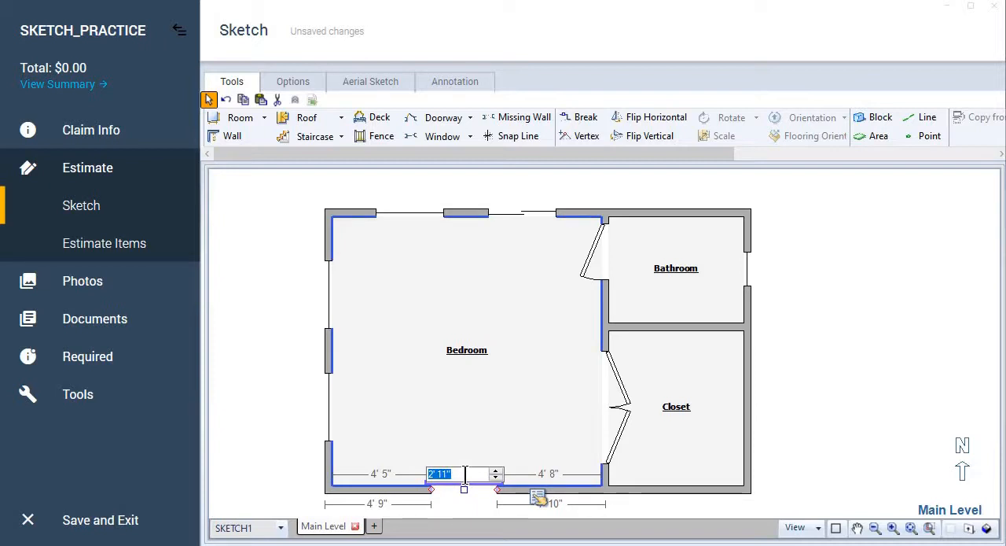
{"action": "type", "text": "7"}
{"action": "key", "text": "Return"}
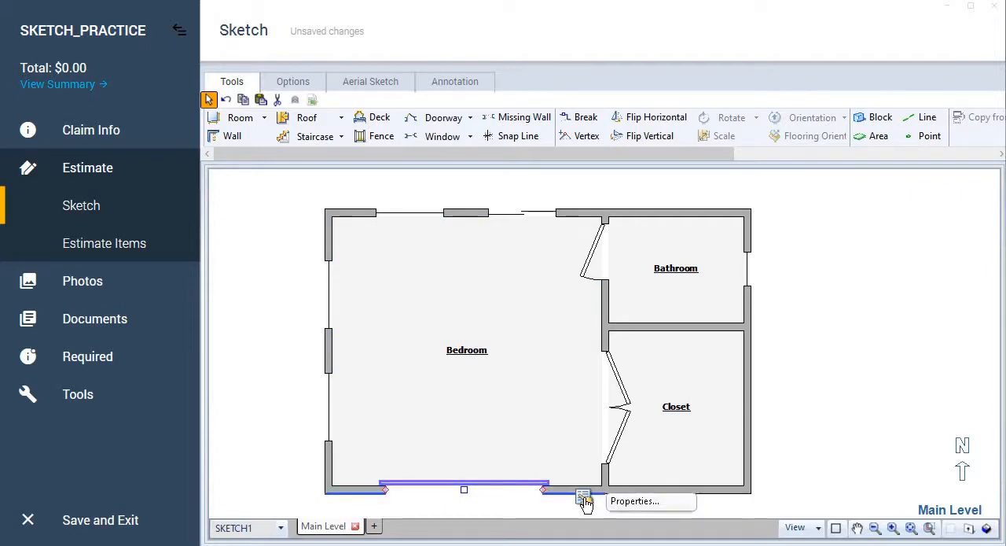
{"action": "left_click", "coordinate": [988, 528]}
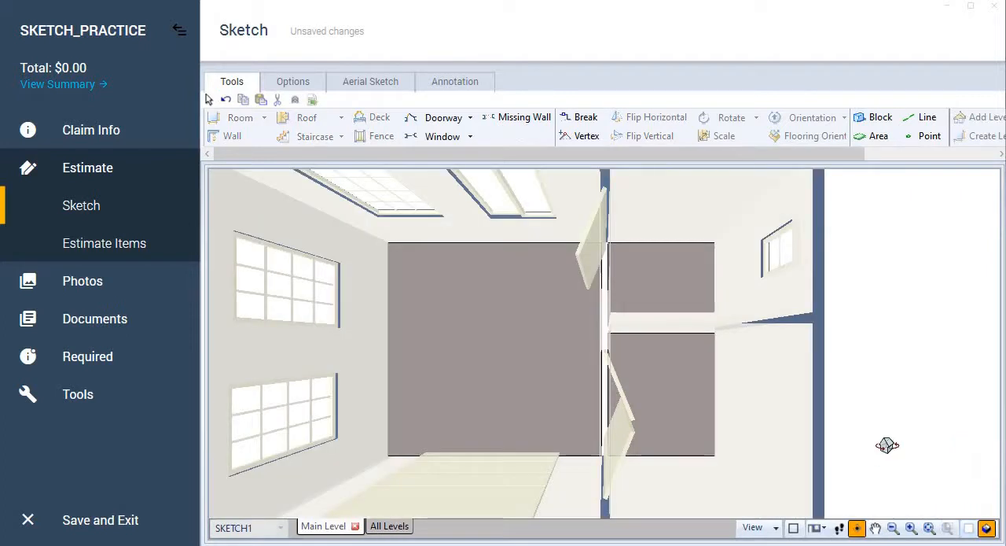
{"action": "mouse_move", "coordinate": [886, 442]}
{"action": "left_mouse_down"}
{"action": "mouse_move", "coordinate": [836, 228]}
{"action": "mouse_move", "coordinate": [952, 453]}
{"action": "mouse_move", "coordinate": [925, 377]}
{"action": "mouse_move", "coordinate": [952, 381]}
{"action": "mouse_move", "coordinate": [941, 411]}
{"action": "left_mouse_up"}
{"action": "left_click", "coordinate": [972, 530]}
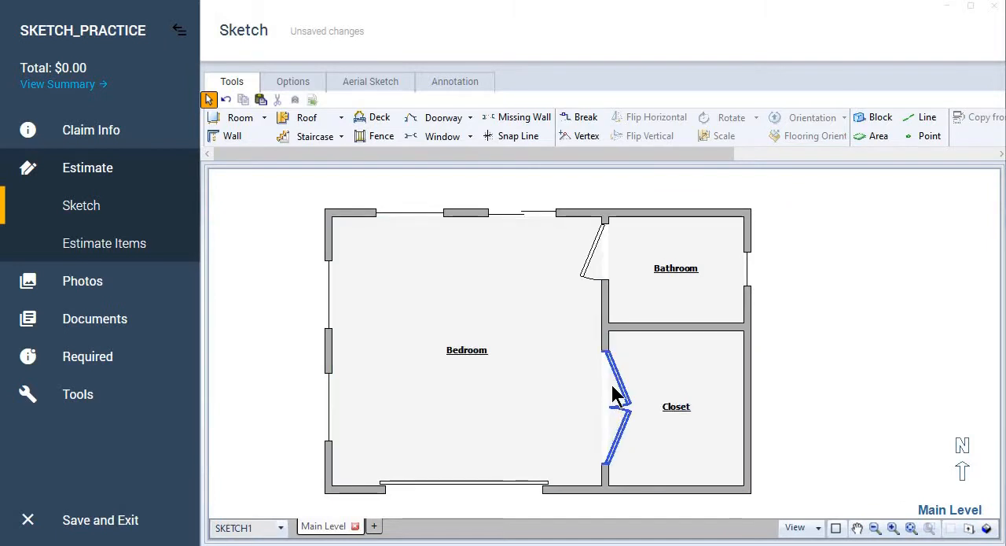
Step: Set the 5-ft closet door's type to Bifold and view the updated rooms in 3D
{"action": "left_click", "coordinate": [627, 425]}
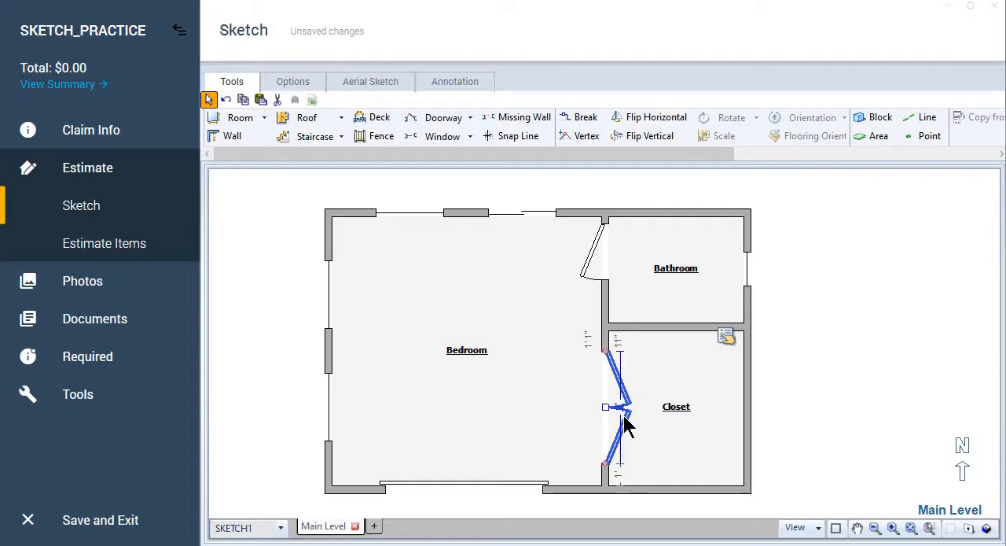
{"action": "left_click", "coordinate": [727, 336]}
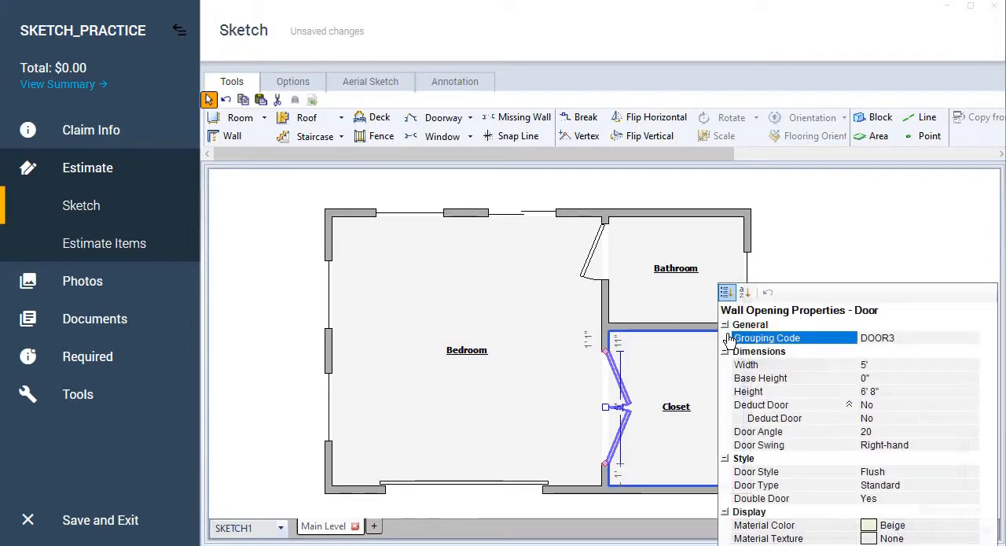
{"action": "left_click_drag", "start_coordinate": [798, 298], "coordinate": [746, 222]}
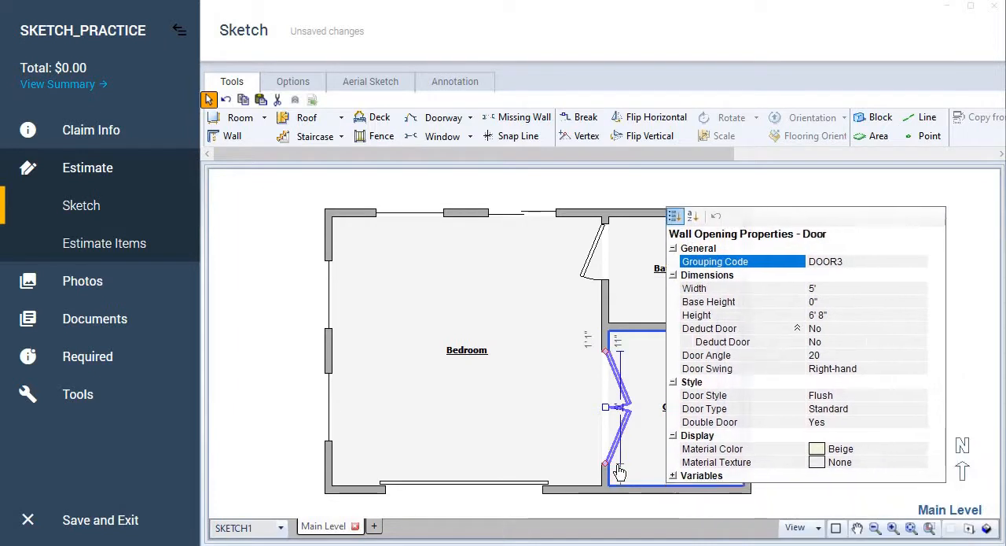
{"action": "left_click", "coordinate": [872, 409]}
{"action": "left_click", "coordinate": [920, 409]}
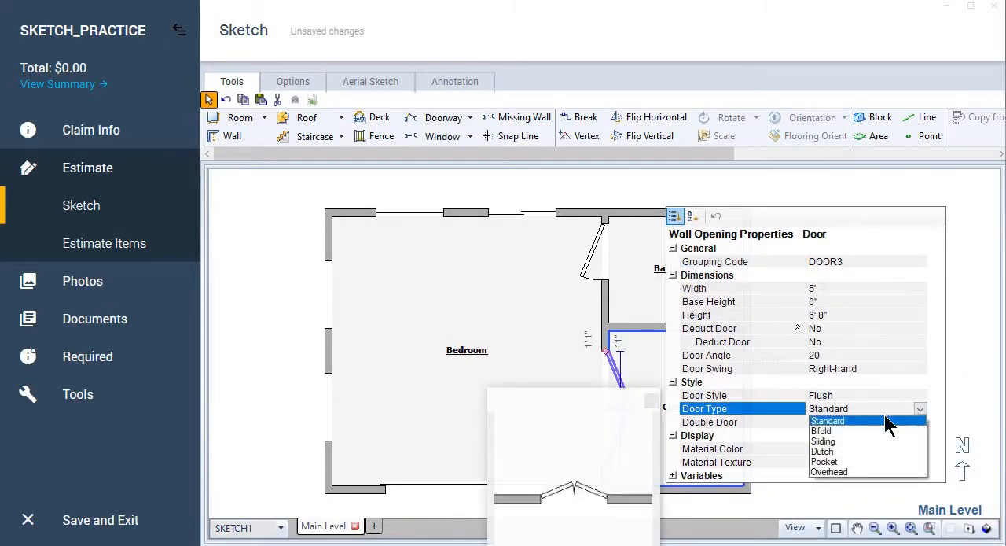
{"action": "left_click", "coordinate": [852, 429]}
{"action": "left_click", "coordinate": [975, 352]}
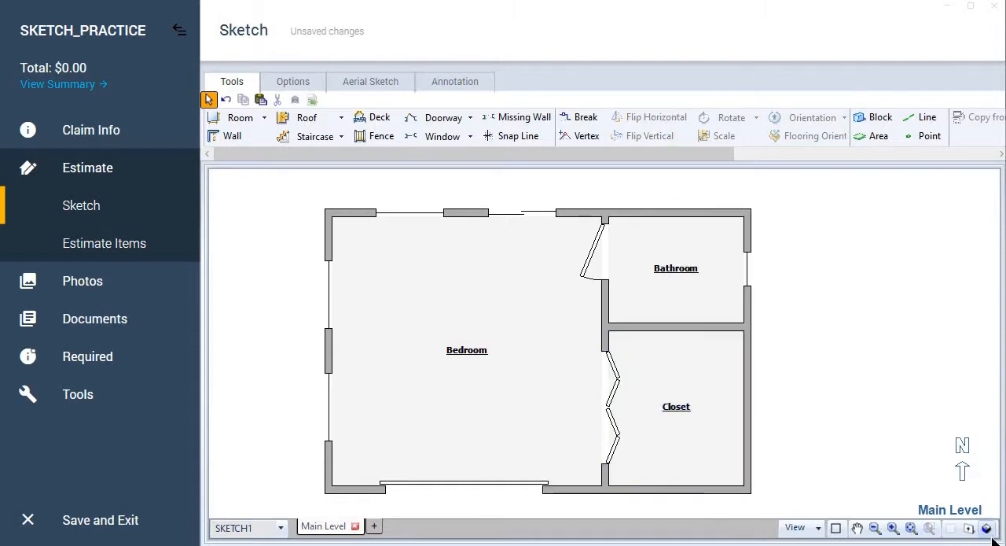
{"action": "left_click", "coordinate": [987, 528]}
Step: Orbit and zoom out to view the closet and whole house, then return to the 2D plan
{"action": "left_click_drag", "start_coordinate": [669, 503], "coordinate": [842, 374]}
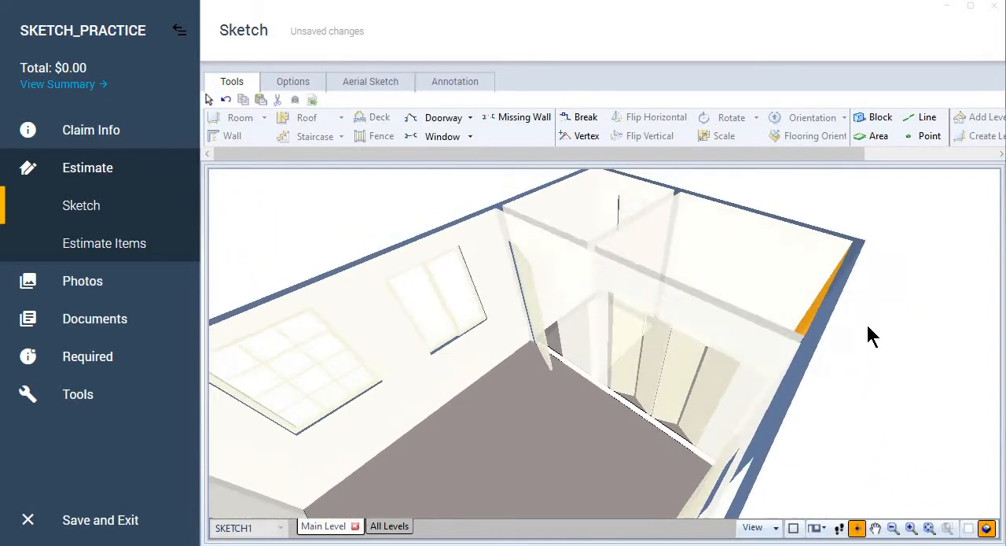
{"action": "scroll", "coordinate": [669, 397], "scroll_direction": "down", "scroll_amount": 3}
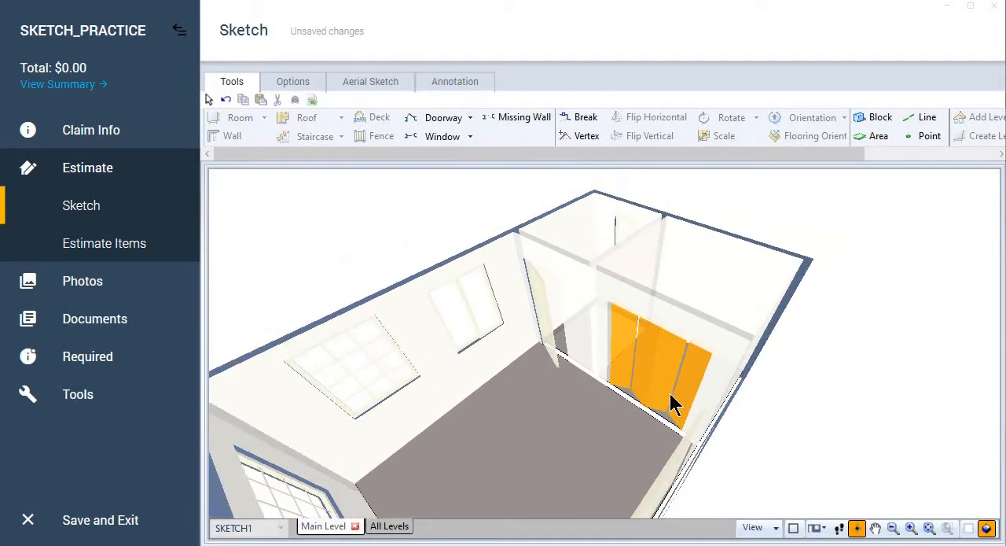
{"action": "mouse_move", "coordinate": [673, 404]}
{"action": "left_mouse_down"}
{"action": "mouse_move", "coordinate": [775, 449]}
{"action": "mouse_move", "coordinate": [689, 454]}
{"action": "mouse_move", "coordinate": [467, 499]}
{"action": "mouse_move", "coordinate": [386, 474]}
{"action": "mouse_move", "coordinate": [689, 499]}
{"action": "mouse_move", "coordinate": [420, 485]}
{"action": "mouse_move", "coordinate": [637, 502]}
{"action": "left_mouse_up"}
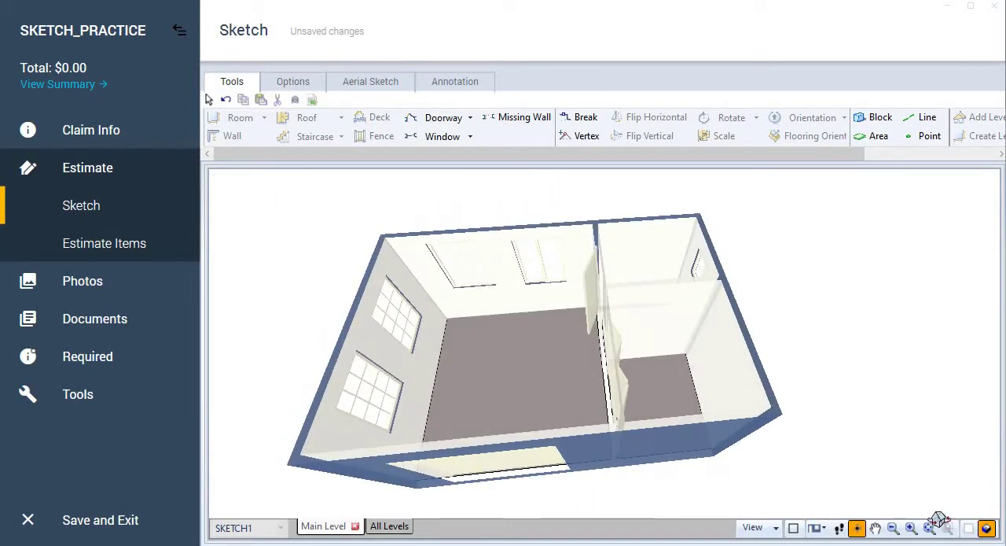
{"action": "left_click", "coordinate": [986, 529]}
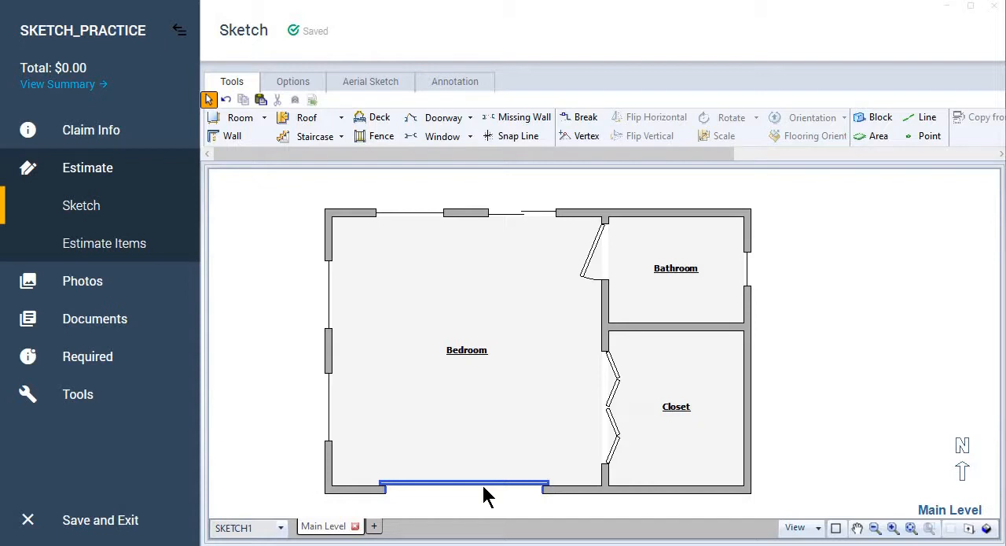
Step: Review the bifold closet door's properties without changing them
{"action": "left_click", "coordinate": [613, 427]}
{"action": "left_click", "coordinate": [727, 337]}
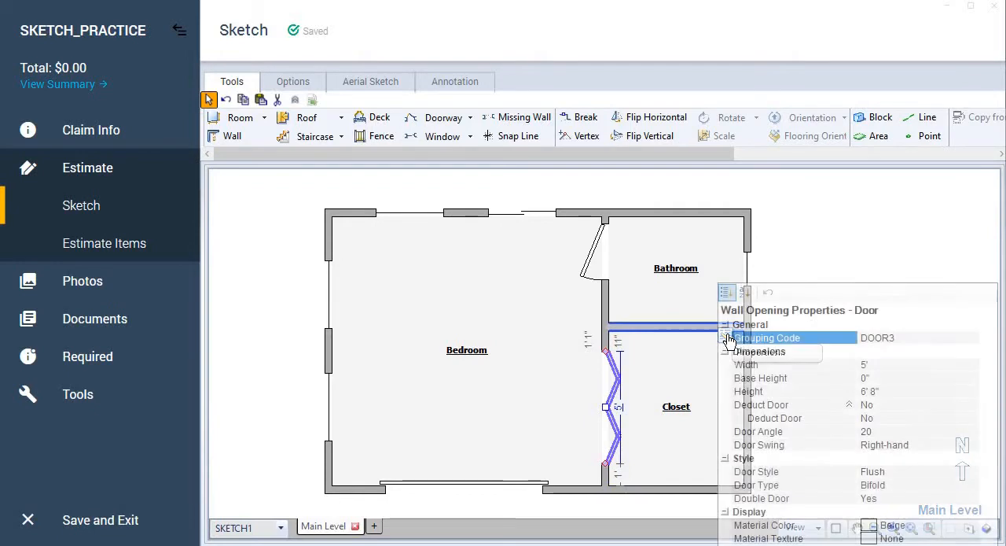
{"action": "left_click_drag", "start_coordinate": [875, 290], "coordinate": [802, 192]}
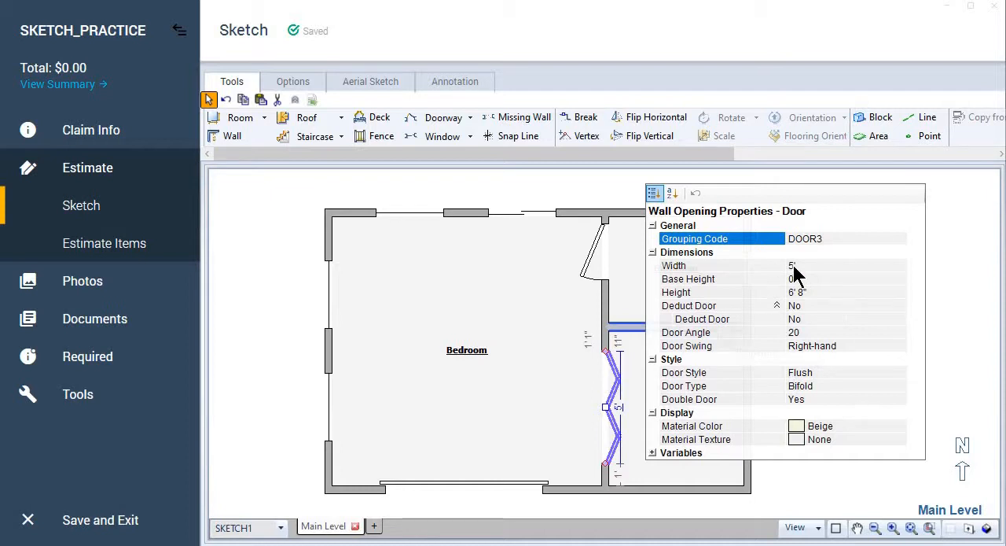
{"action": "left_click", "coordinate": [950, 328]}
Step: Delete the bifold door between the bedroom and the closet
{"action": "left_click", "coordinate": [614, 462]}
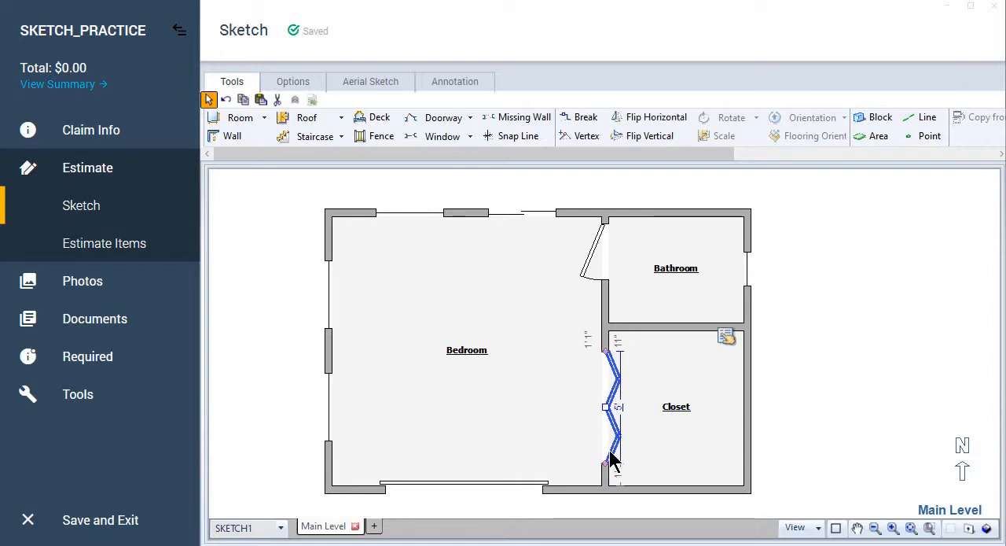
{"action": "key", "text": "Delete"}
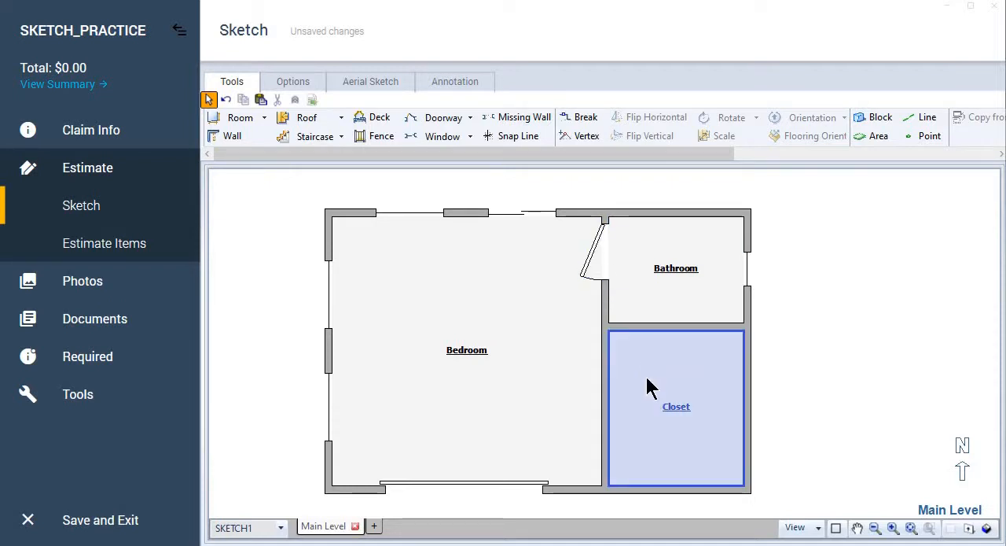
Step: Place a doorway in the closet's east wall and a 5-ft door on the bedroom-closet wall
{"action": "key", "text": "d"}
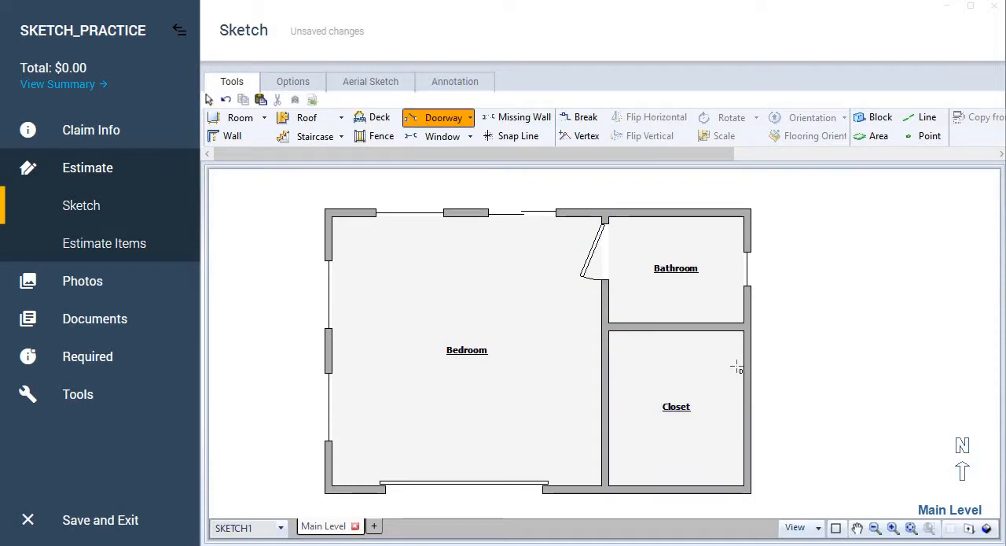
{"action": "left_click", "coordinate": [747, 366]}
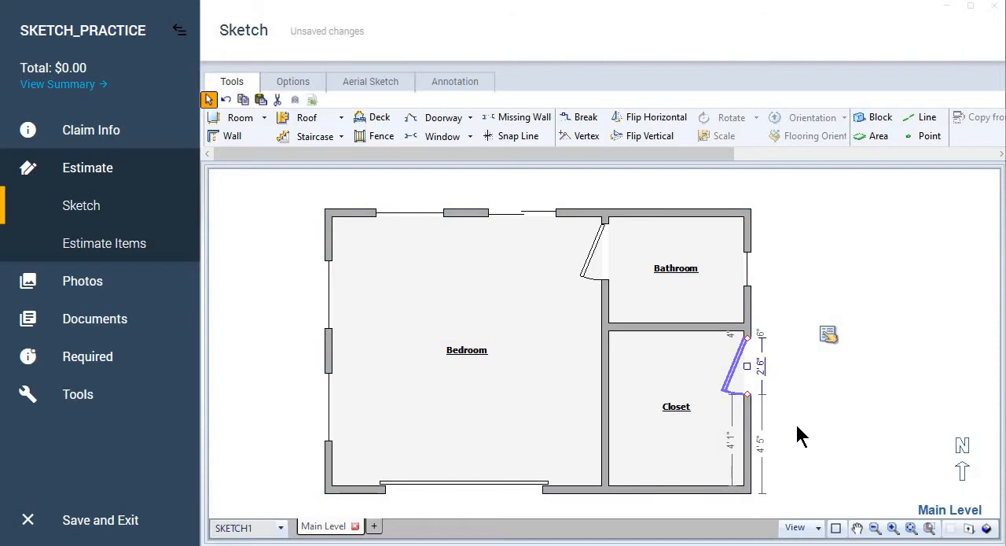
{"action": "key", "text": "space"}
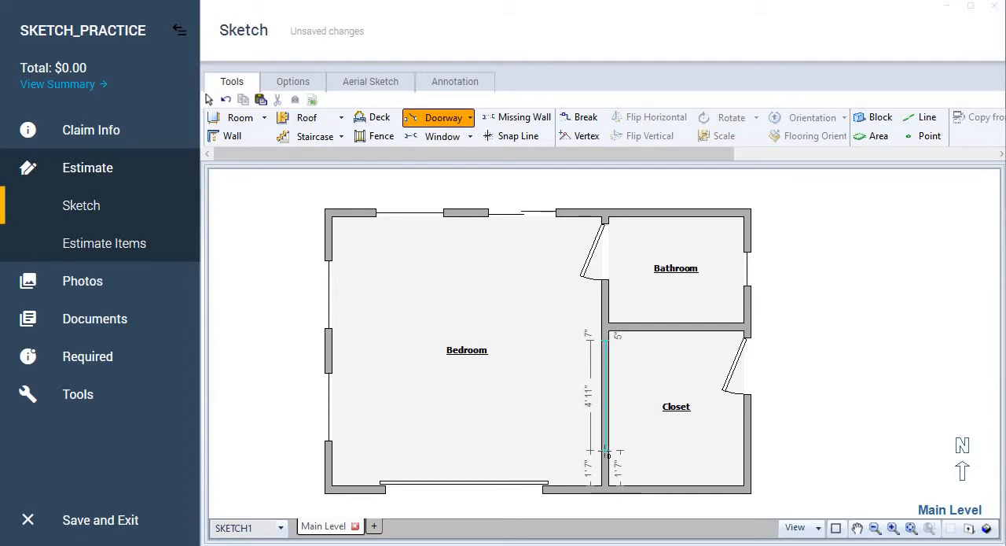
{"action": "left_click", "coordinate": [606, 453]}
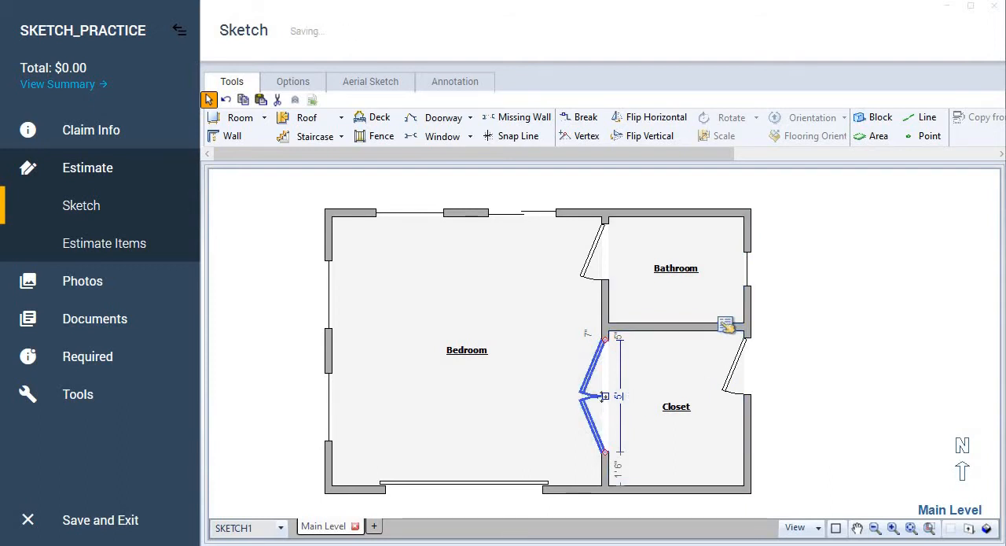
Step: Set the new 5-ft closet door's Double Door property to No, making it a single swing door
{"action": "mouse_move", "coordinate": [605, 395]}
{"action": "left_mouse_down"}
{"action": "mouse_move", "coordinate": [604, 423]}
{"action": "mouse_move", "coordinate": [606, 401]}
{"action": "left_mouse_up"}
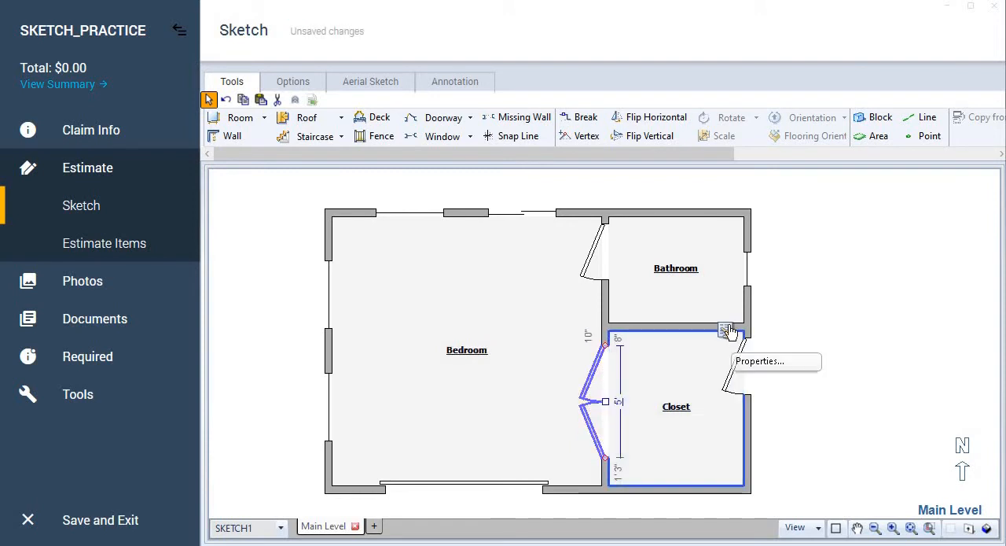
{"action": "left_click", "coordinate": [728, 329]}
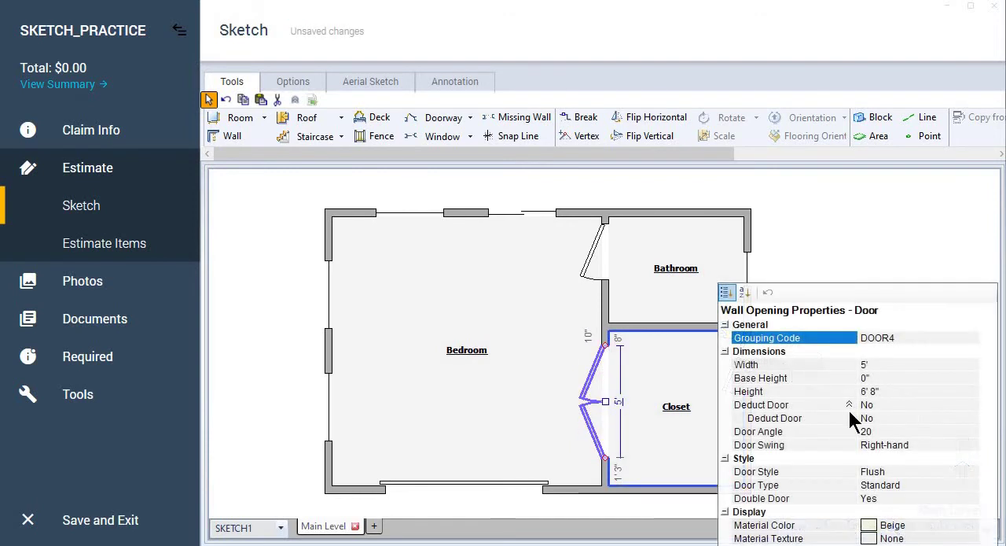
{"action": "left_click", "coordinate": [919, 497]}
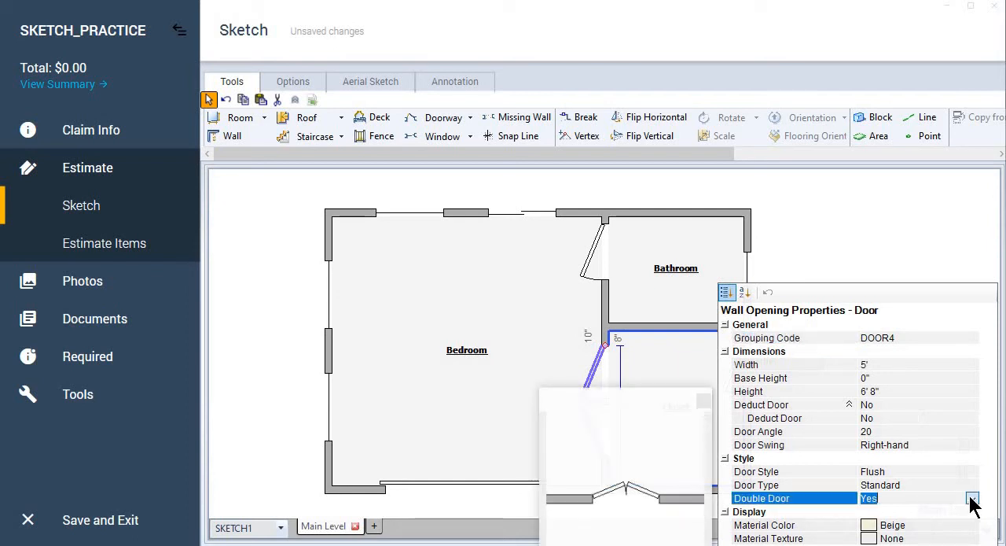
{"action": "left_click", "coordinate": [972, 500]}
{"action": "left_click", "coordinate": [919, 511]}
{"action": "left_click", "coordinate": [877, 210]}
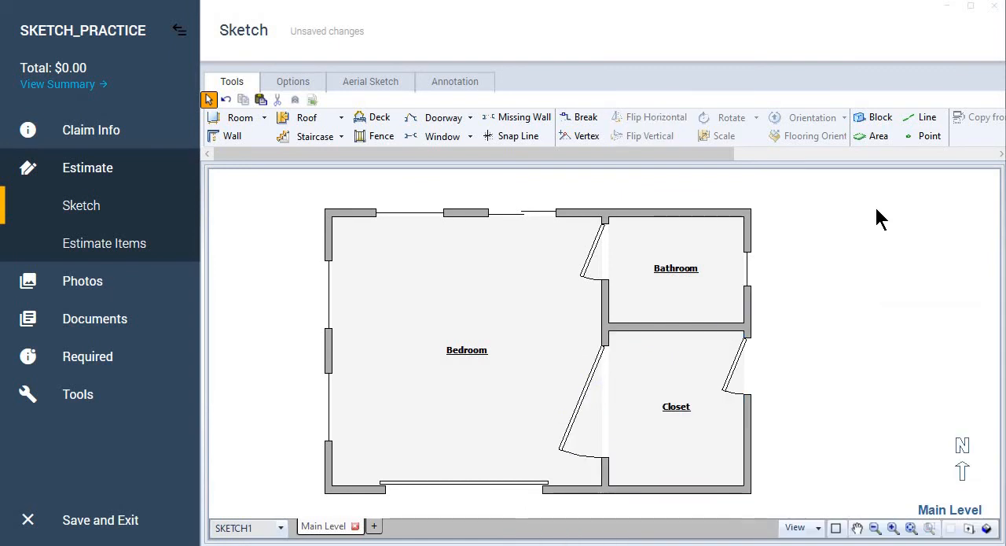